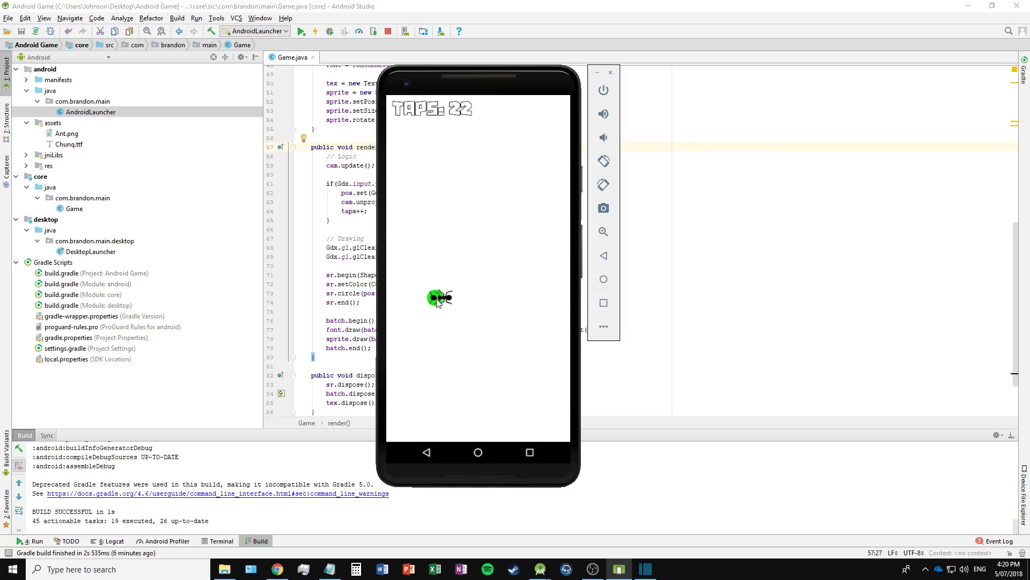
Tap the running game once so the green circle jumps to the tap spot.
{"action": "left_click", "coordinate": [536, 271]}
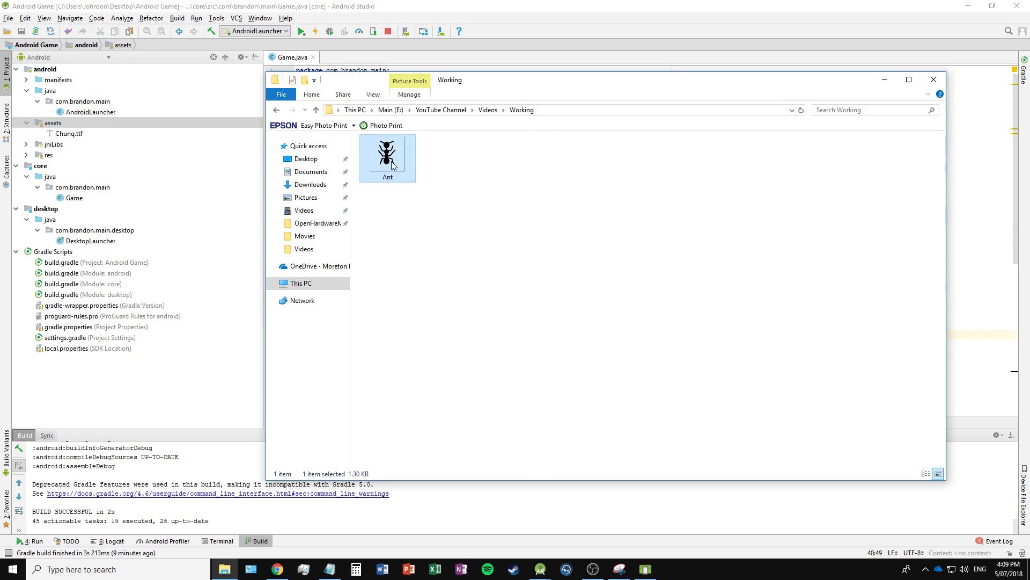
Copy Ant.png from the Working folder and paste it into the project's assets folder.
{"action": "right_click", "coordinate": [393, 166]}
{"action": "left_click", "coordinate": [437, 409]}
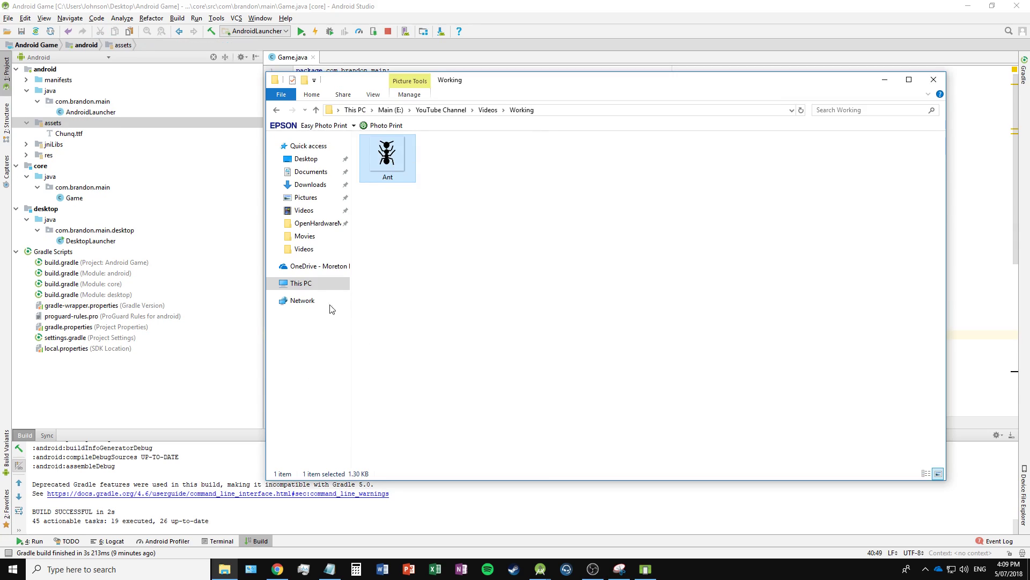
{"action": "left_click", "coordinate": [62, 125]}
{"action": "right_click", "coordinate": [61, 124]}
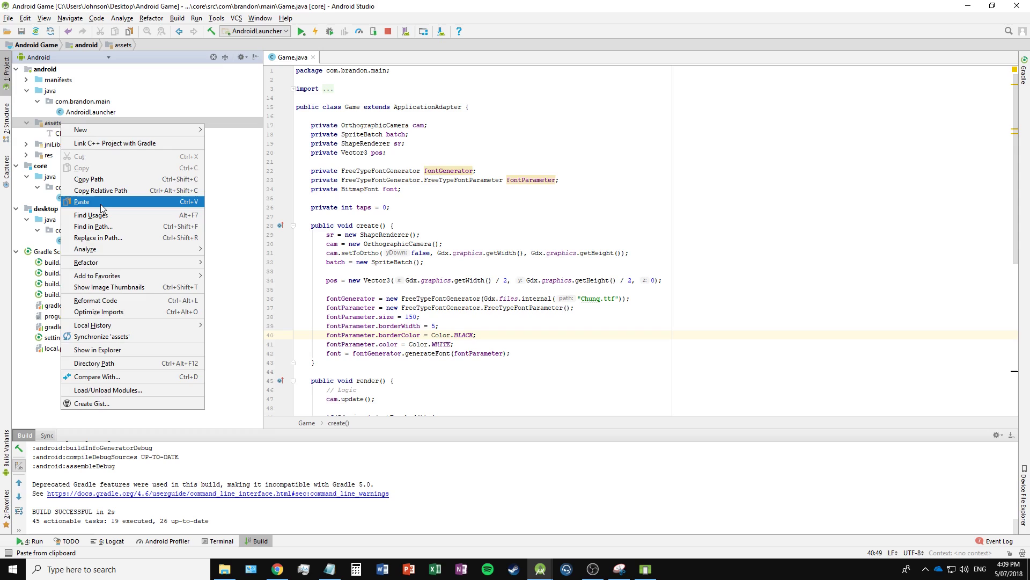
{"action": "left_click", "coordinate": [101, 204]}
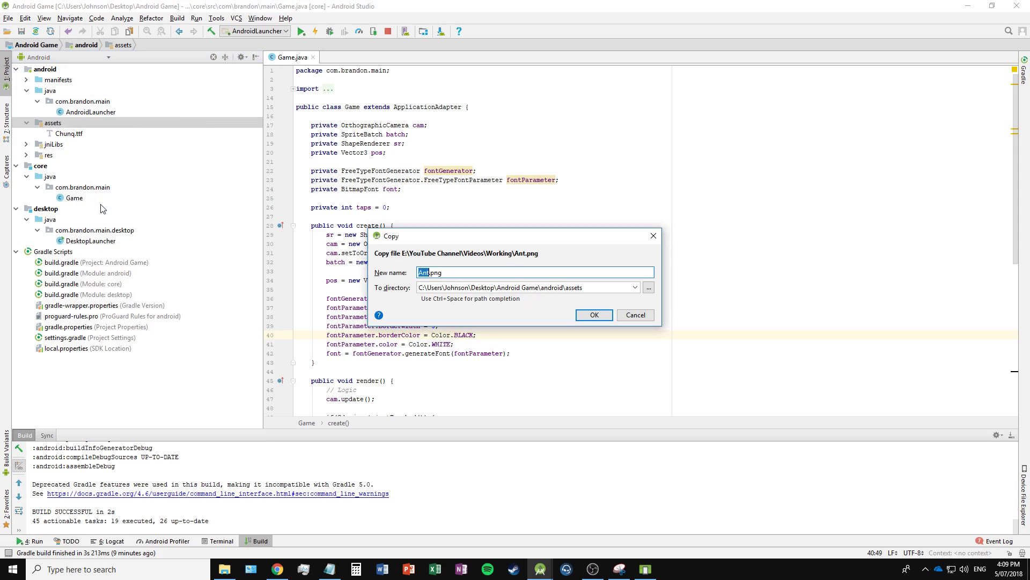
{"action": "left_click", "coordinate": [590, 316]}
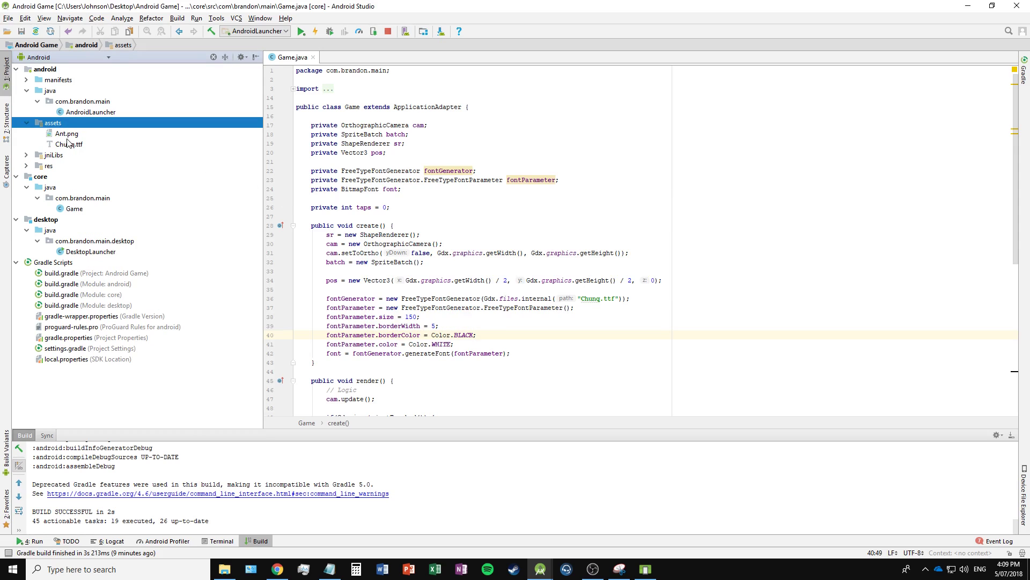
Return to Game.java and put the caret after the font field declaration.
{"action": "left_click", "coordinate": [433, 160]}
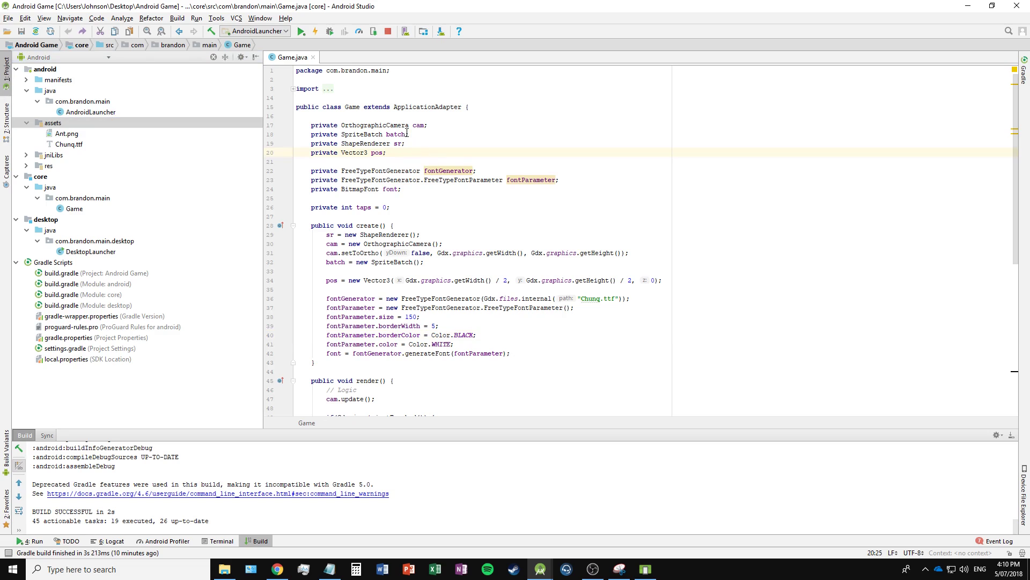
{"action": "left_click_drag", "start_coordinate": [409, 135], "coordinate": [387, 135]}
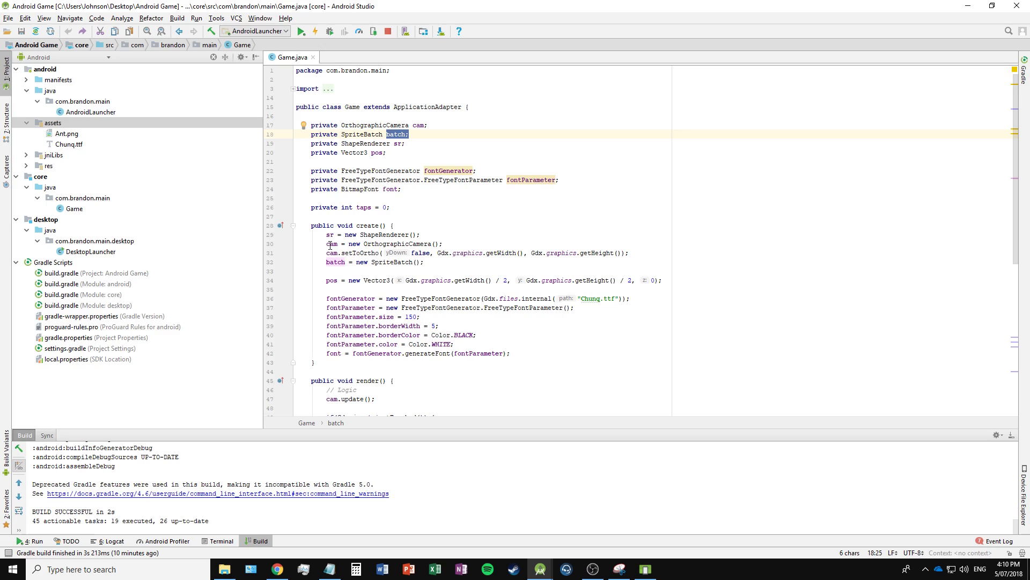
{"action": "left_click", "coordinate": [449, 198]}
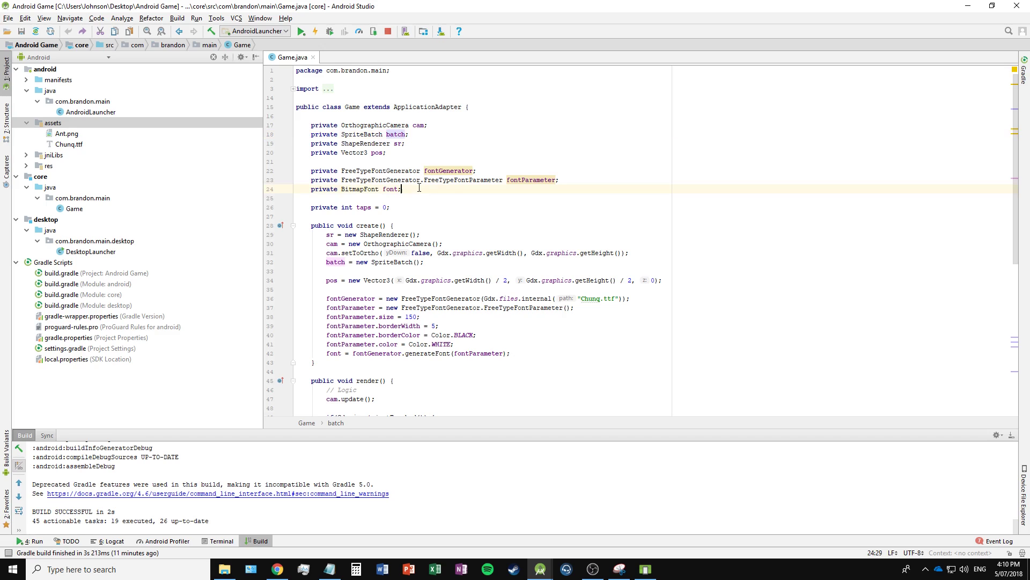
Add 'private Texture tex;' and 'private Sprite sprite;' fields, importing the libGDX Texture class.
{"action": "key", "text": "Return"}
{"action": "type", "text": "pri"}
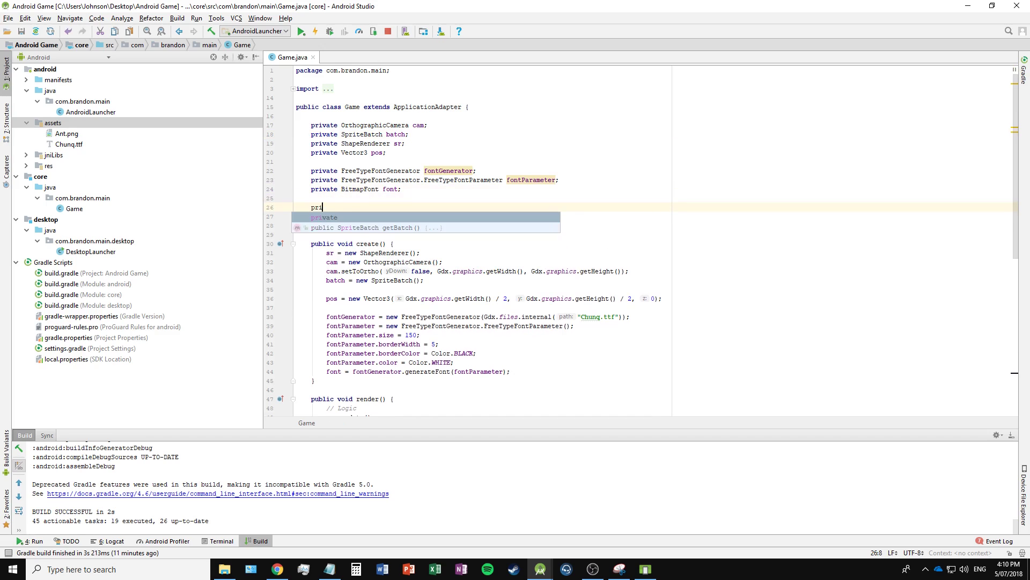
{"action": "type", "text": "vate Tex"}
{"action": "key", "text": "Return"}
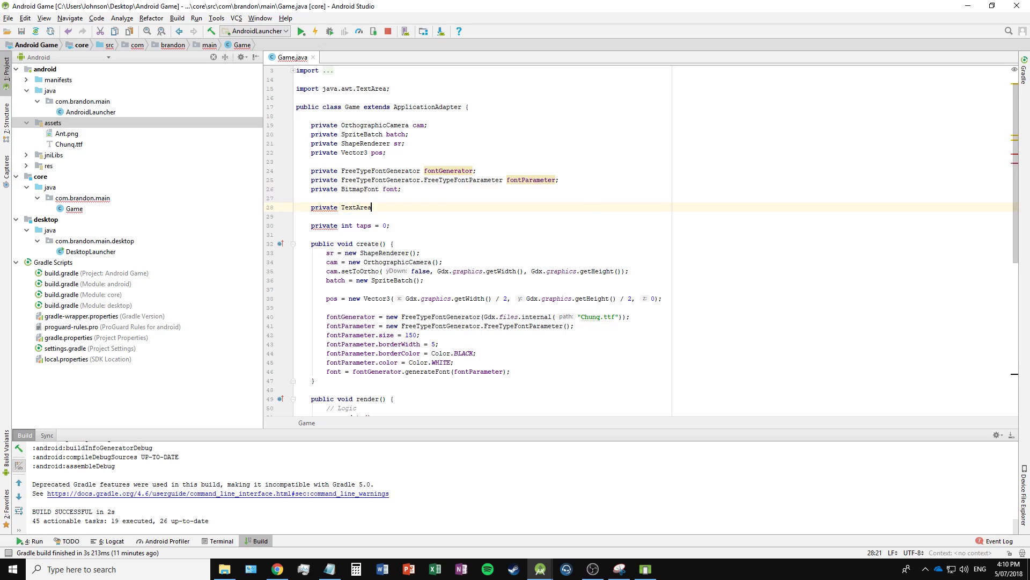
{"action": "key", "text": "BackSpace"}
{"action": "key", "text": "BackSpace"}
{"action": "key", "text": "BackSpace"}
{"action": "key", "text": "BackSpace"}
{"action": "type", "text": "ure "}
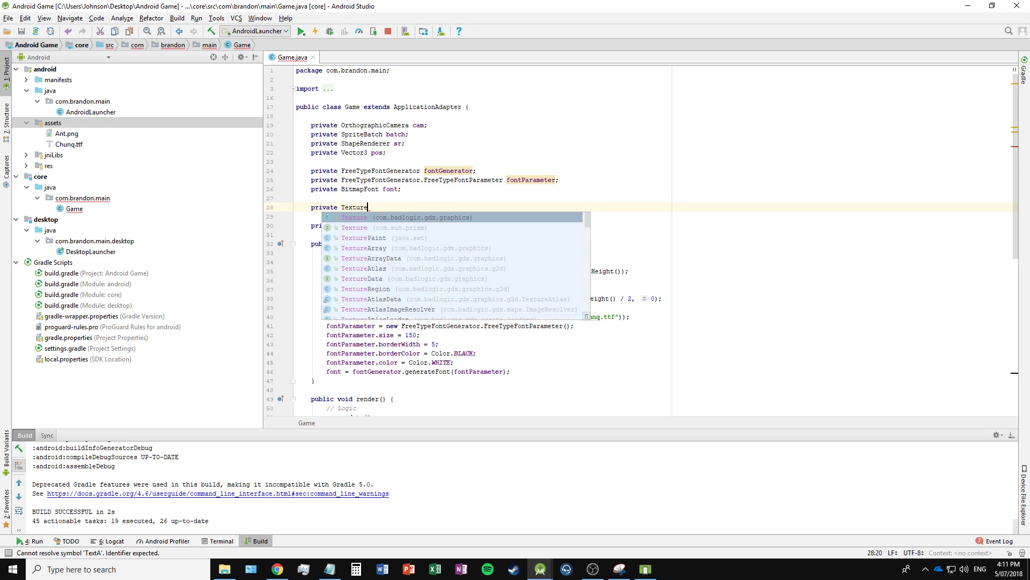
{"action": "type", "text": "tex;"}
{"action": "key", "text": "Return"}
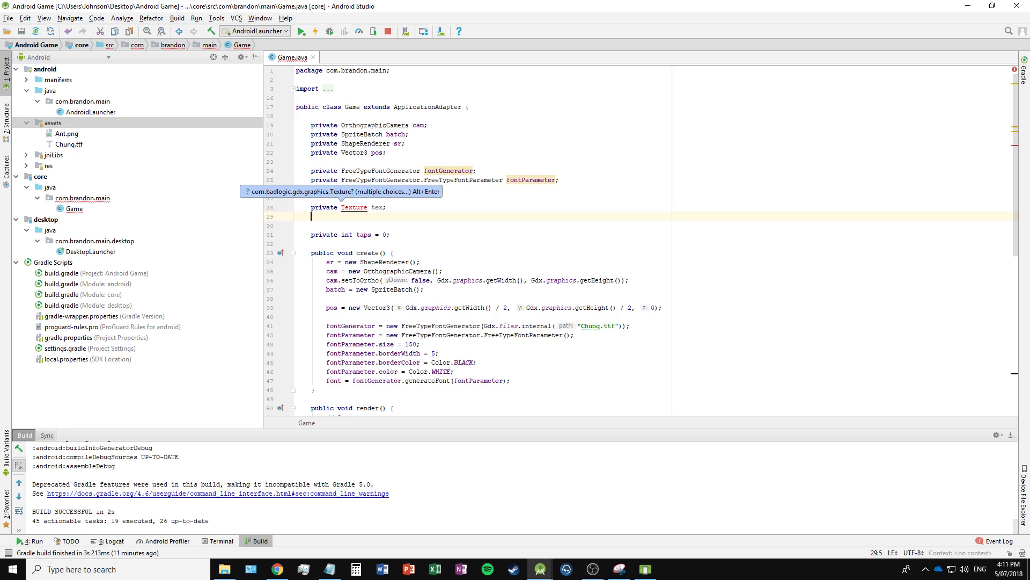
{"action": "key", "text": "alt+Return"}
{"action": "key", "text": "Return"}
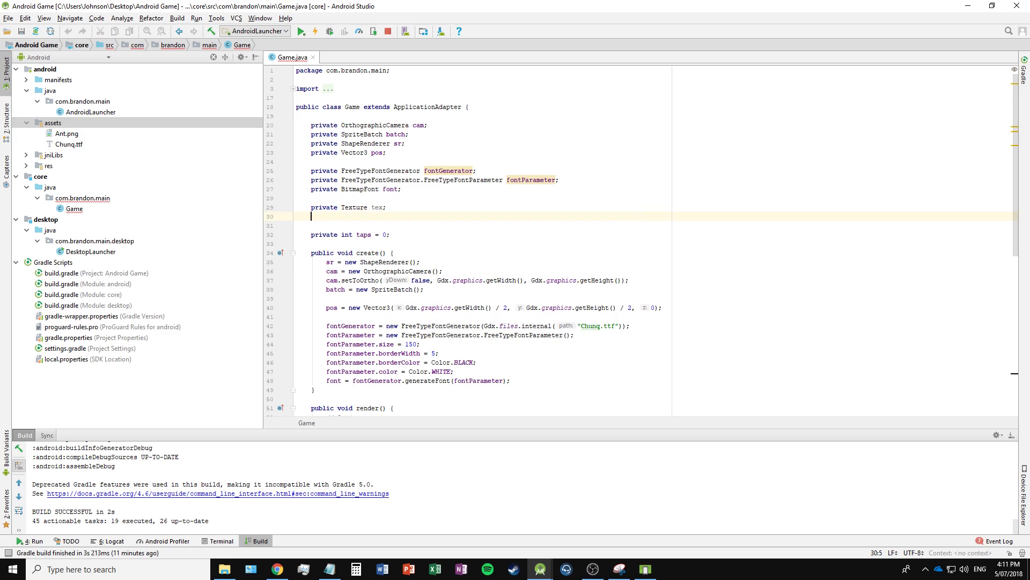
{"action": "type", "text": "private "}
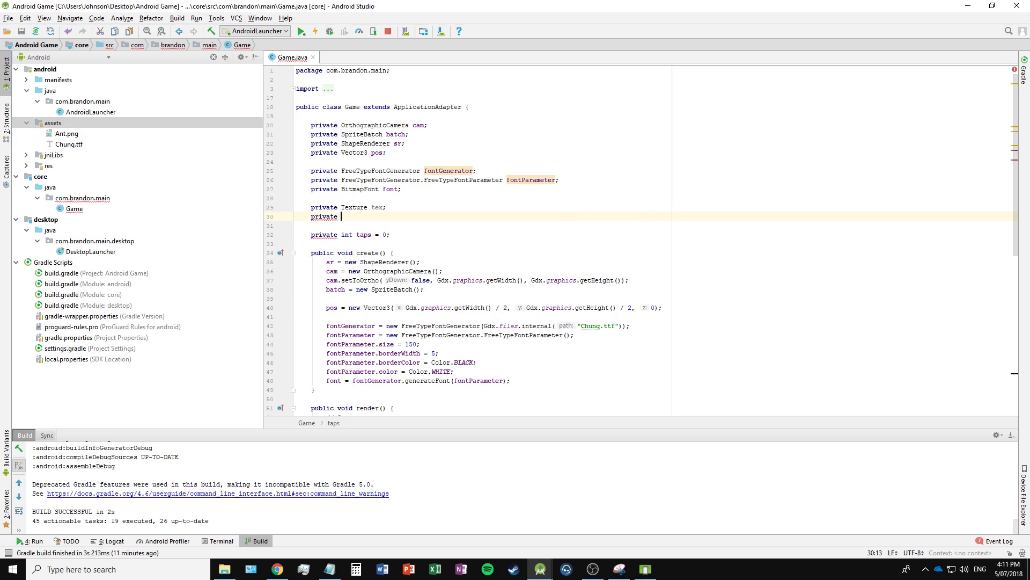
{"action": "type", "text": "Sprite"}
{"action": "type", "text": " sprite;"}
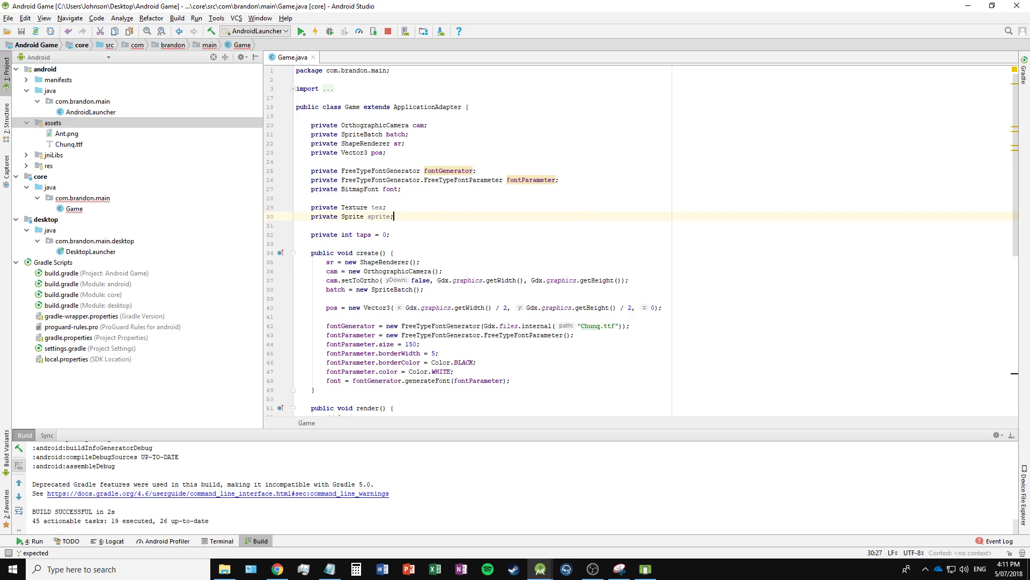
In create(), add tex = new Texture(Gdx.files.internal("Ant.png"));.
{"action": "left_click", "coordinate": [516, 380]}
{"action": "key", "text": "Return"}
{"action": "key", "text": "Return"}
{"action": "type", "text": "tex"}
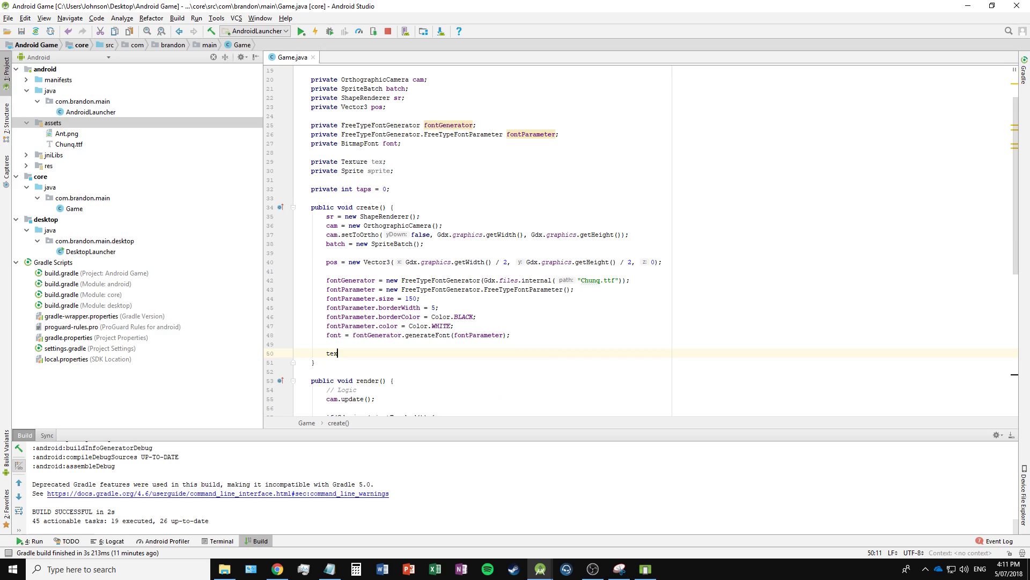
{"action": "key", "text": "BackSpace"}
{"action": "key", "text": "BackSpace"}
{"action": "key", "text": "BackSpace"}
{"action": "type", "text": "= "}
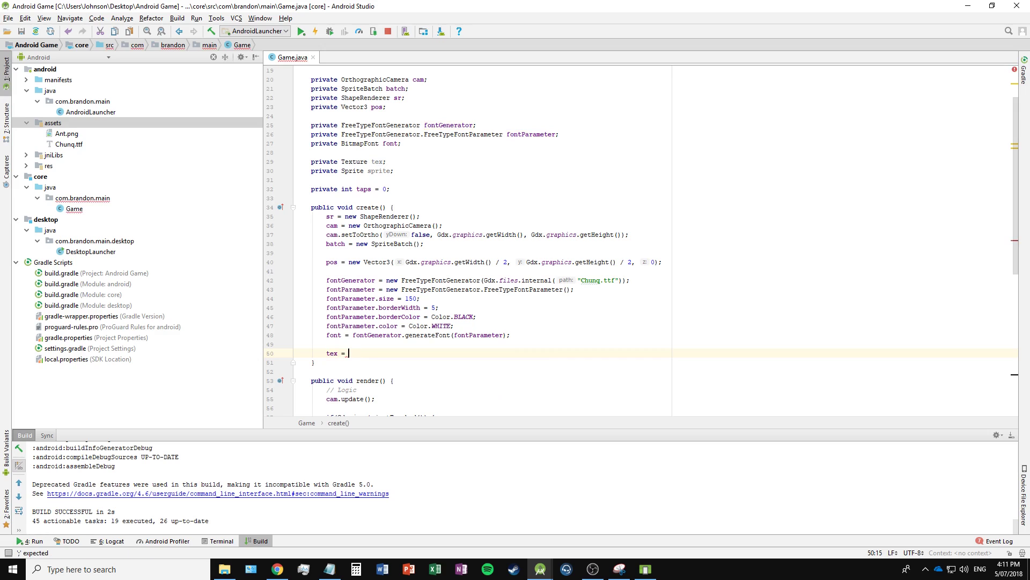
{"action": "type", "text": "new "}
{"action": "type", "text": "Texture"}
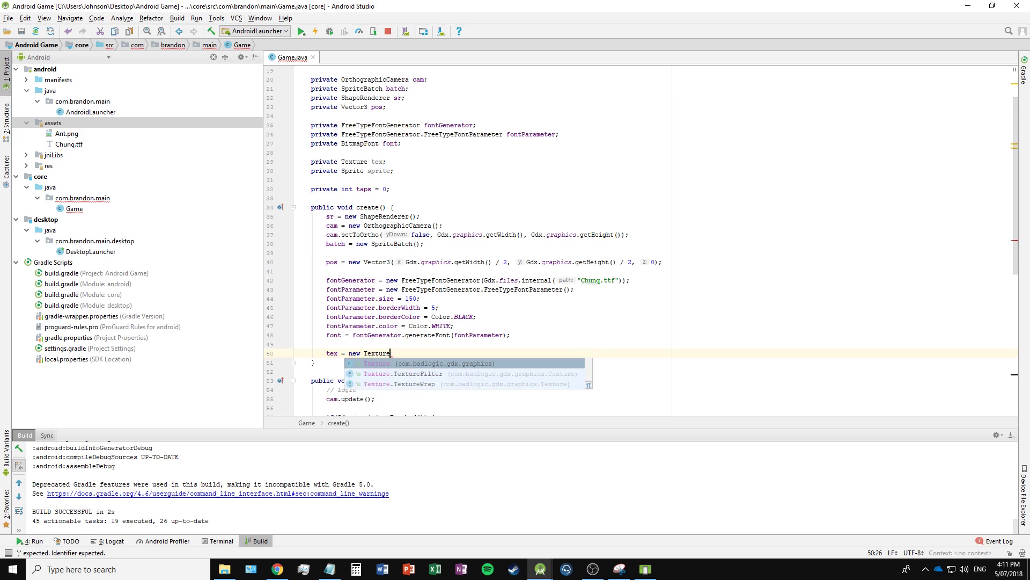
{"action": "key", "text": "Return"}
{"action": "type", "text": "Gdx."}
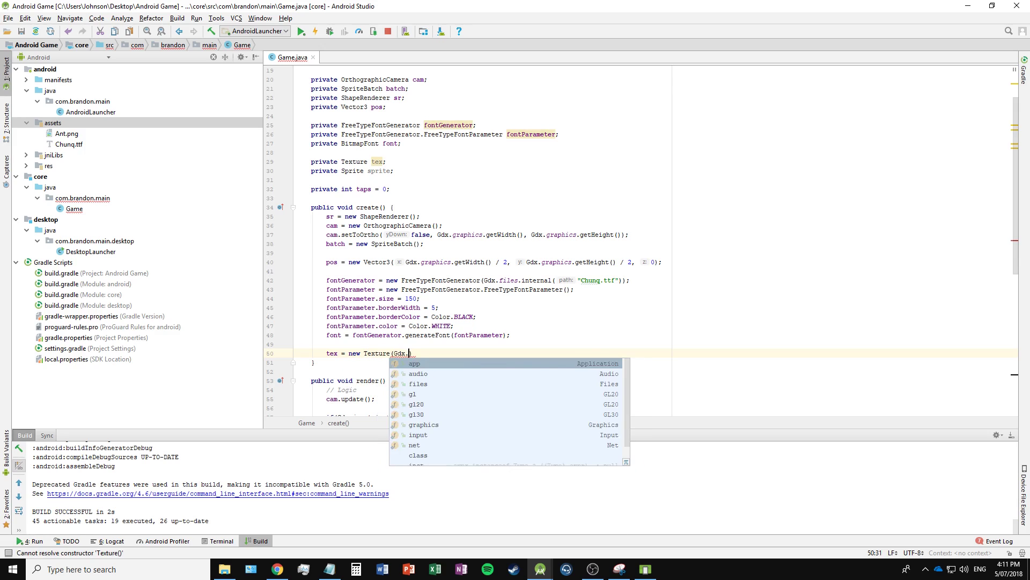
{"action": "type", "text": "in"}
{"action": "key", "text": "BackSpace"}
{"action": "key", "text": "BackSpace"}
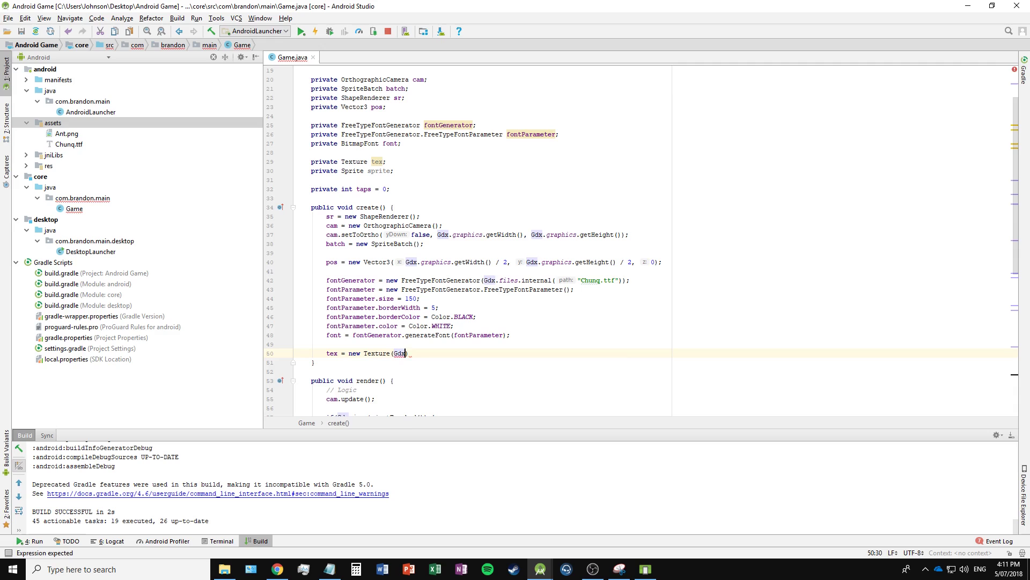
{"action": "type", "text": ".files.inter"}
{"action": "key", "text": "Return"}
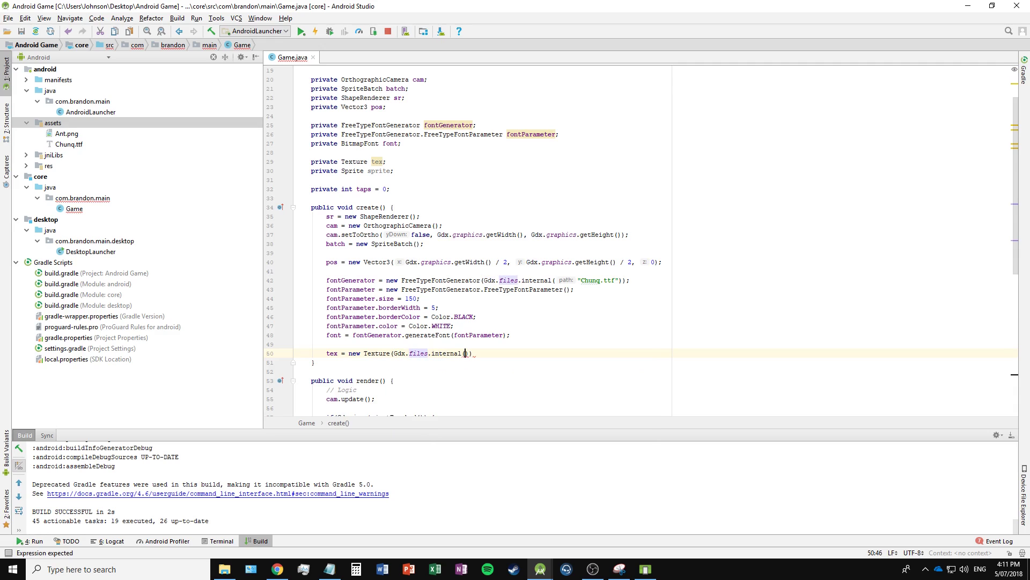
{"action": "type", "text": "Ant"}
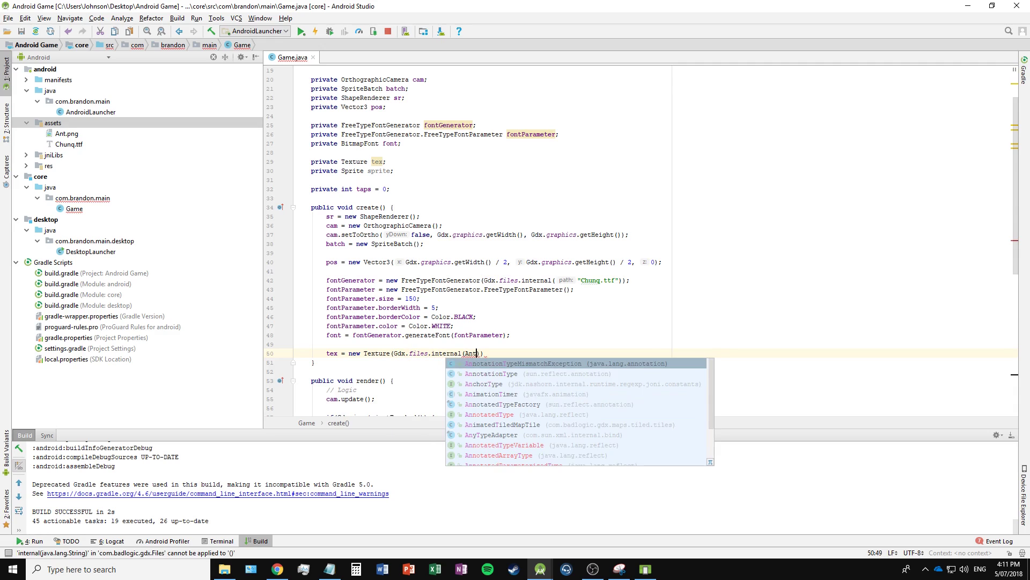
{"action": "type", "text": "."}
{"action": "type", "text": "png\""}
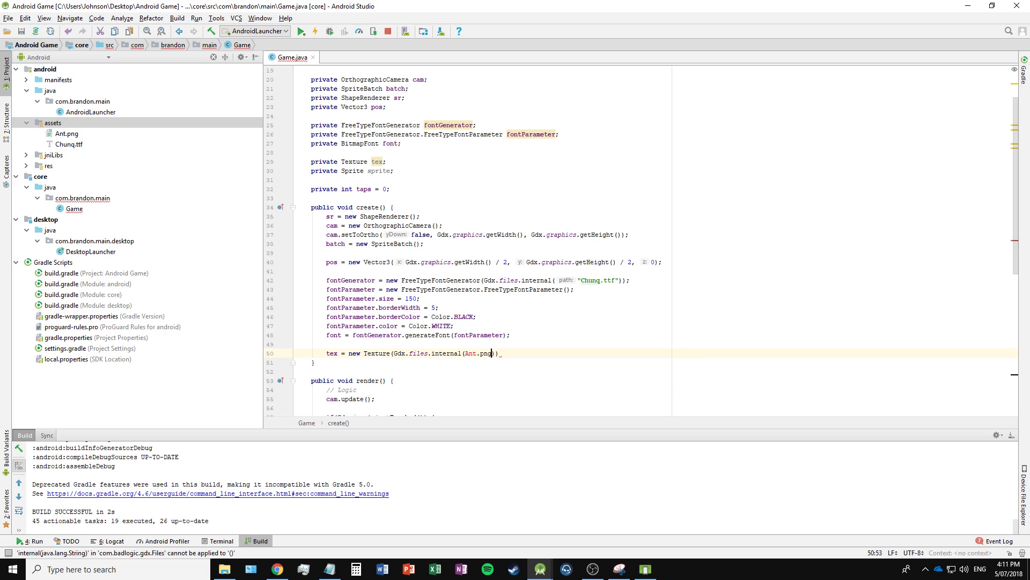
{"action": "key", "text": "End"}
{"action": "type", "text": ";"}
{"action": "key", "text": "Return"}
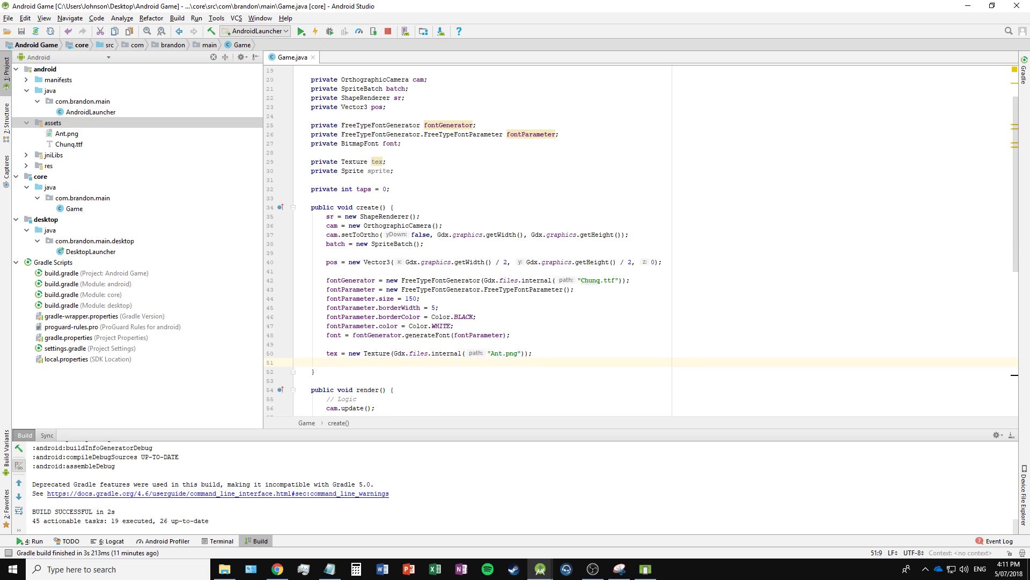
{"action": "type", "text": "sprite("}
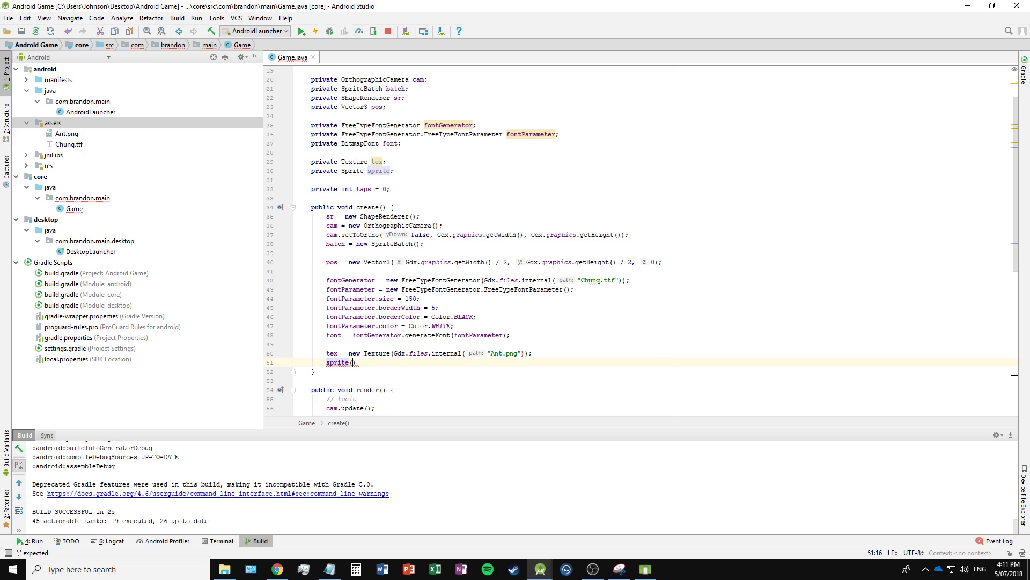
Add sprite = new Sprite(tex, 0, 0, 64, 64); in create().
{"action": "key", "text": "BackSpace"}
{"action": "type", "text": "= new"}
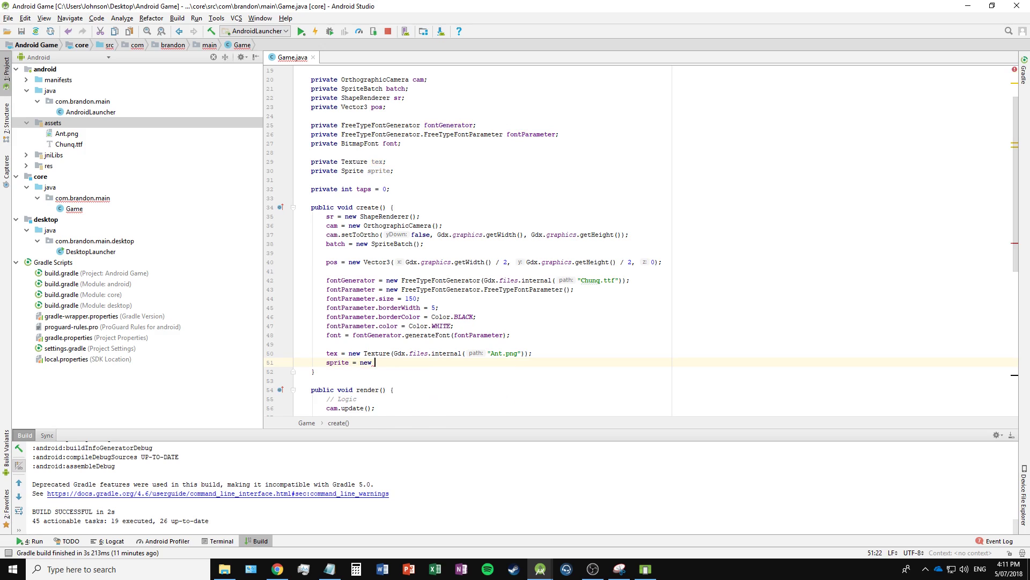
{"action": "type", "text": " Sp"}
{"action": "key", "text": "Return"}
{"action": "type", "text": "tex"}
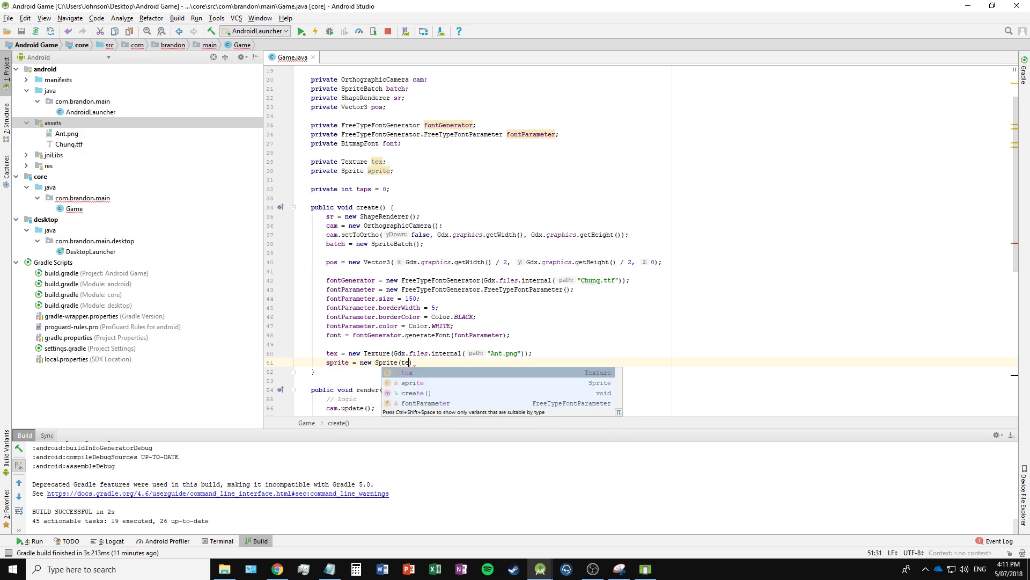
{"action": "type", "text": ", "}
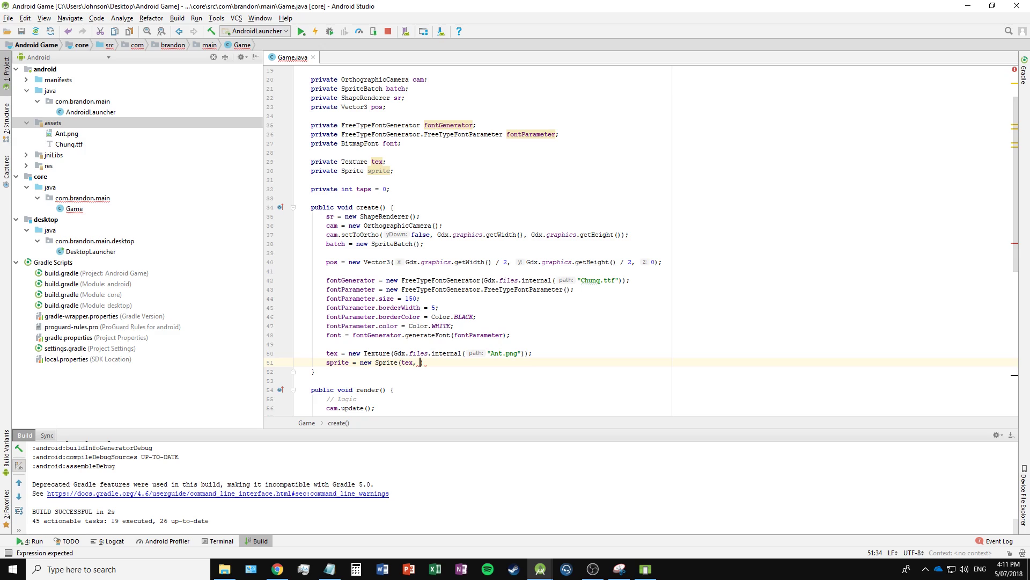
{"action": "type", "text": "0,"}
{"action": "type", "text": " , "}
{"action": "type", "text": "64,"}
{"action": "type", "text": " 64)"}
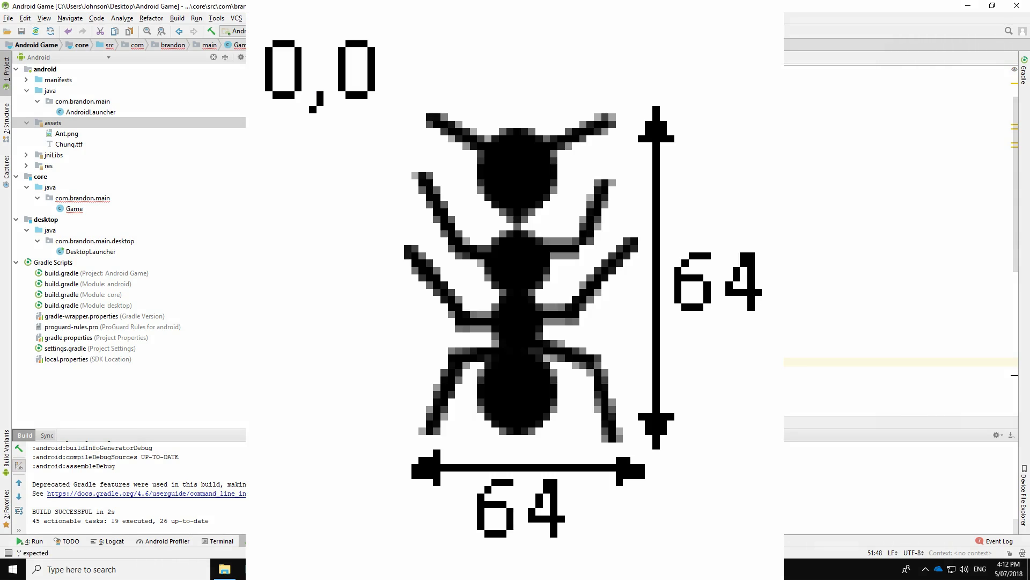
{"action": "type", "text": ";"}
{"action": "key", "text": "Return"}
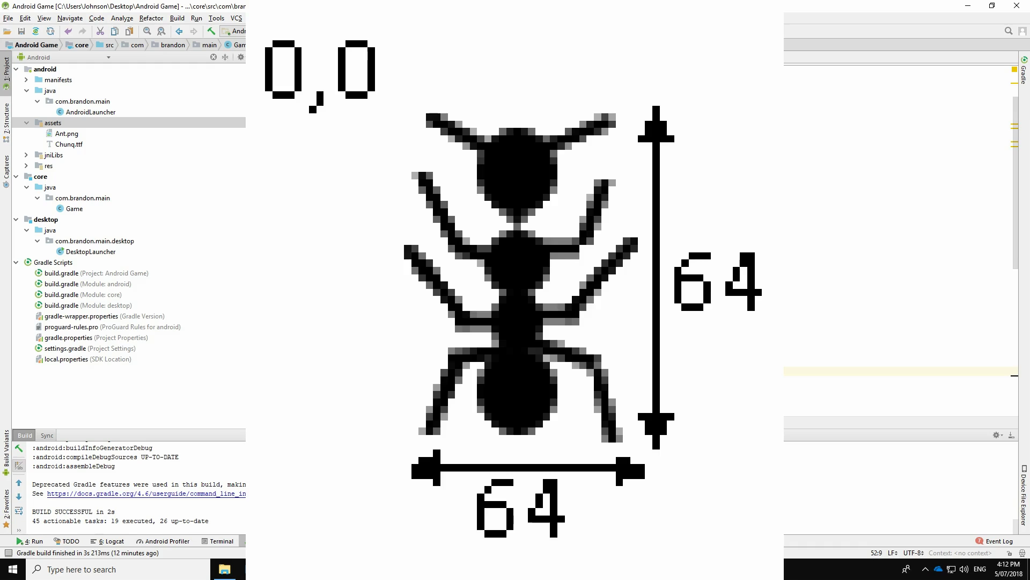
{"action": "type", "text": "sprite"}
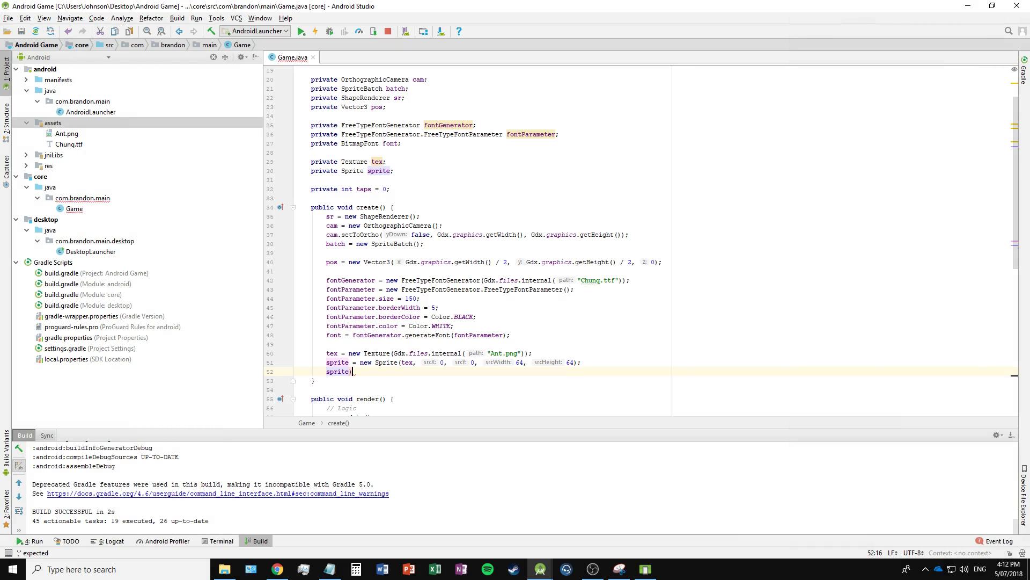
{"action": "type", "text": ".set"}
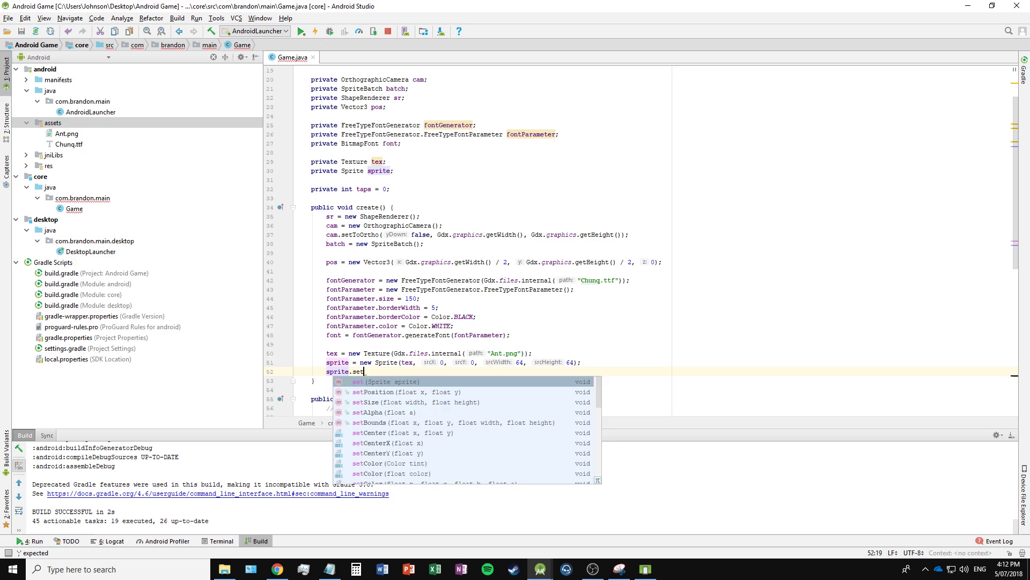
Add sprite.setPosition(500, 1000); and sprite.setSize(256, 256); in create().
{"action": "key", "text": "Return"}
{"action": "type", "text": "500, "}
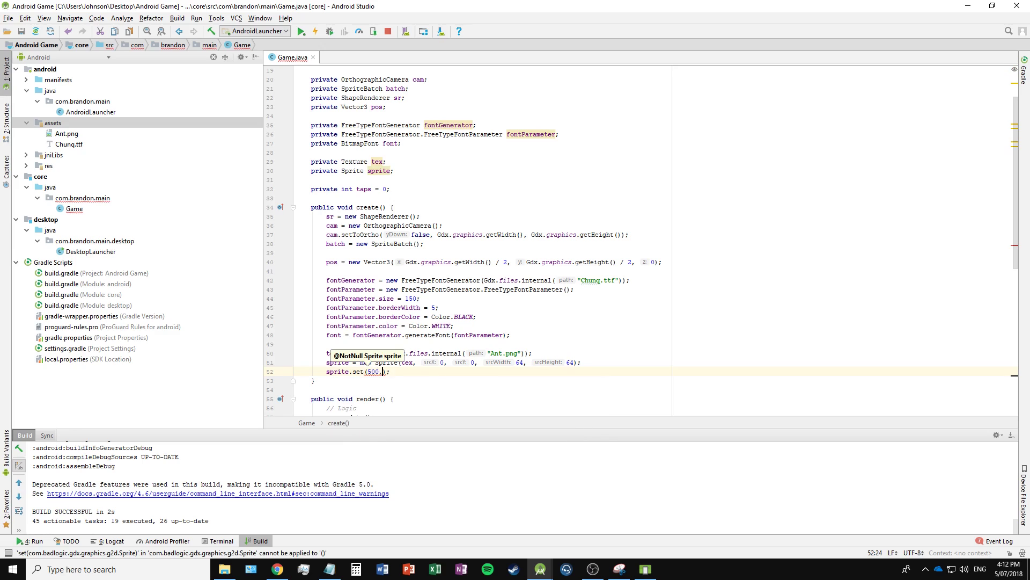
{"action": "type", "text": "5"}
{"action": "type", "text": "000"}
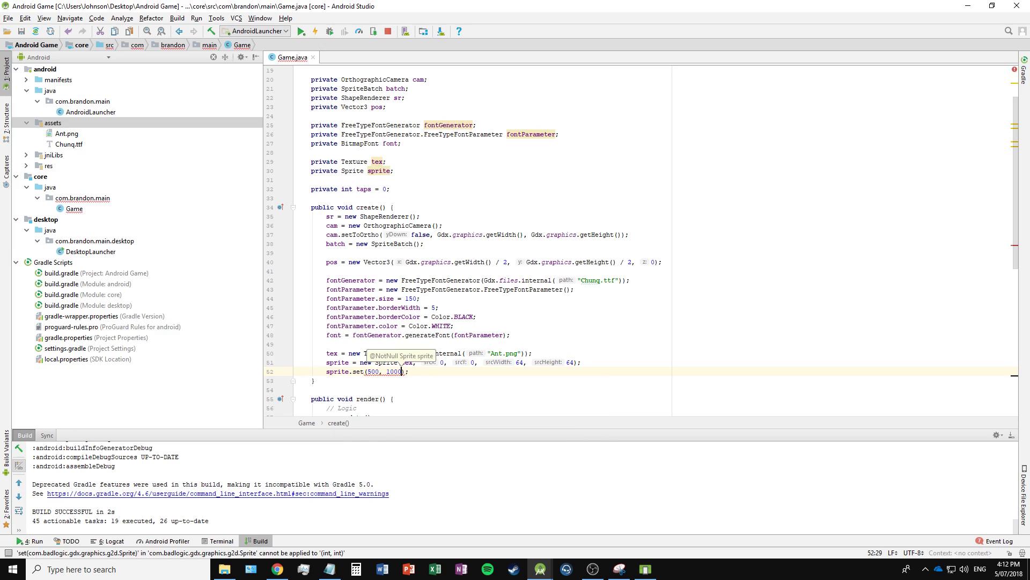
{"action": "left_click", "coordinate": [351, 371]}
{"action": "type", "text": "Pos"}
{"action": "key", "text": "Return"}
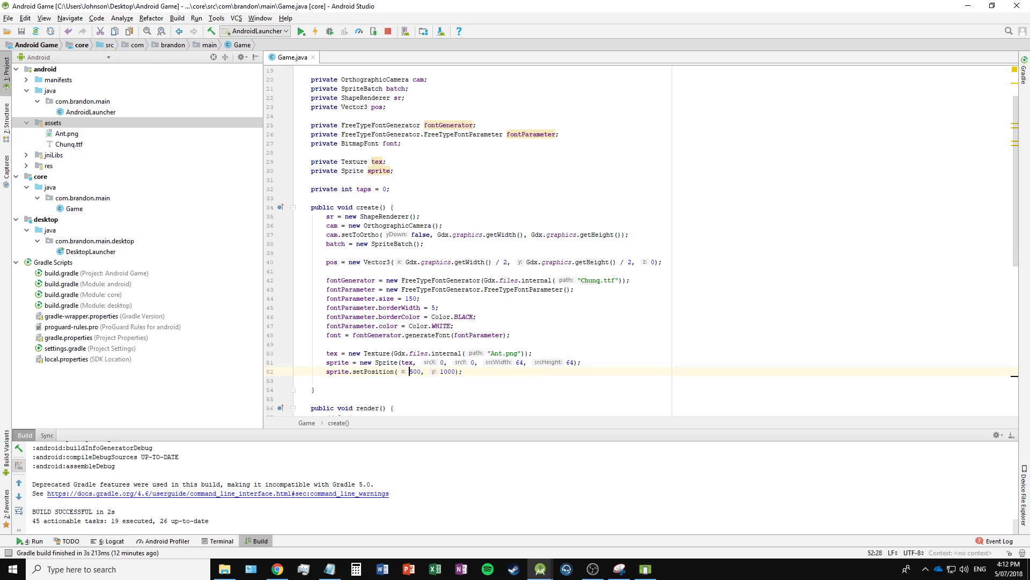
{"action": "key", "text": "Down"}
{"action": "type", "text": "sp"}
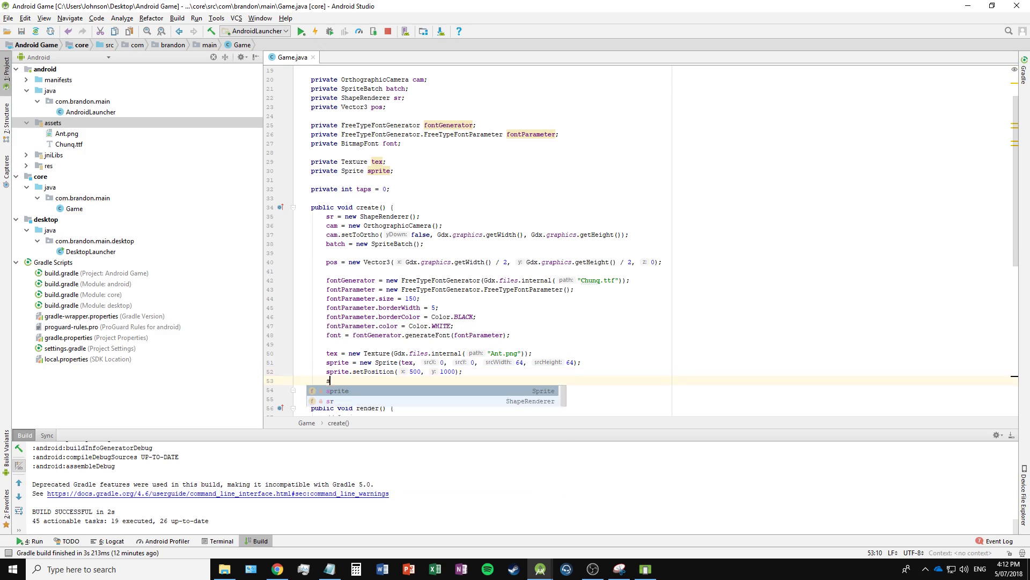
{"action": "key", "text": "Return"}
{"action": "type", "text": ".setS"}
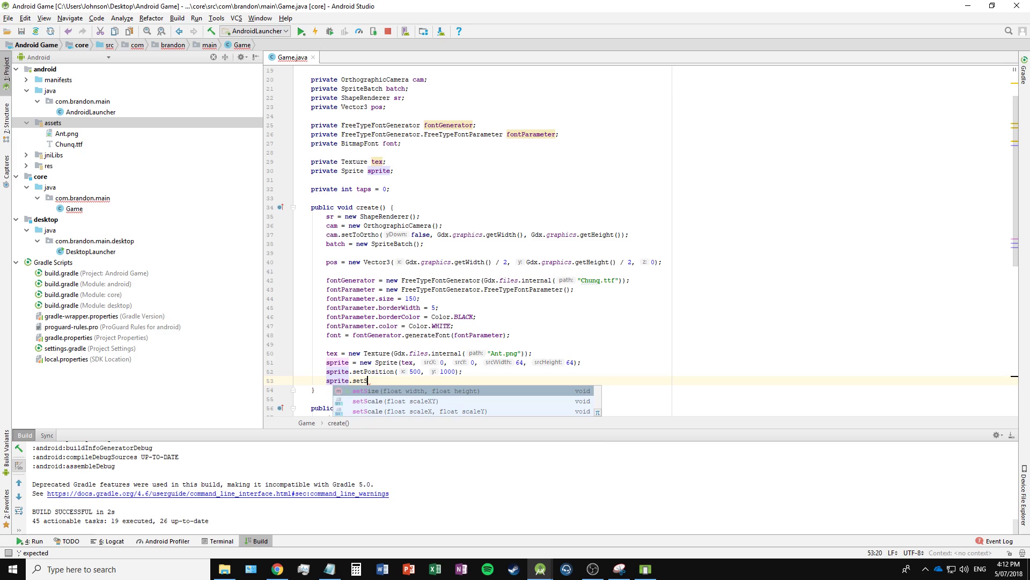
{"action": "key", "text": "Return"}
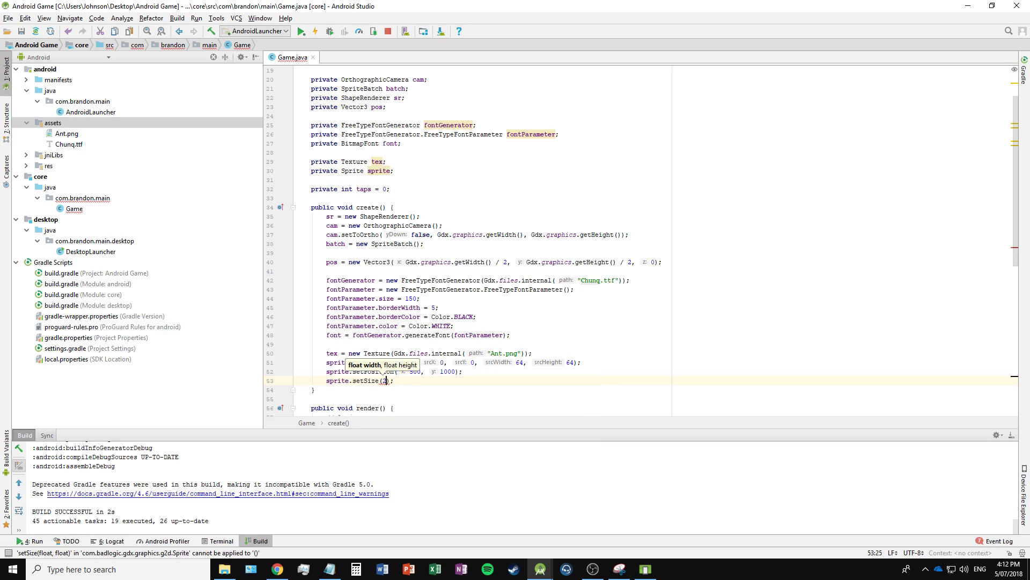
{"action": "type", "text": "256, 256"}
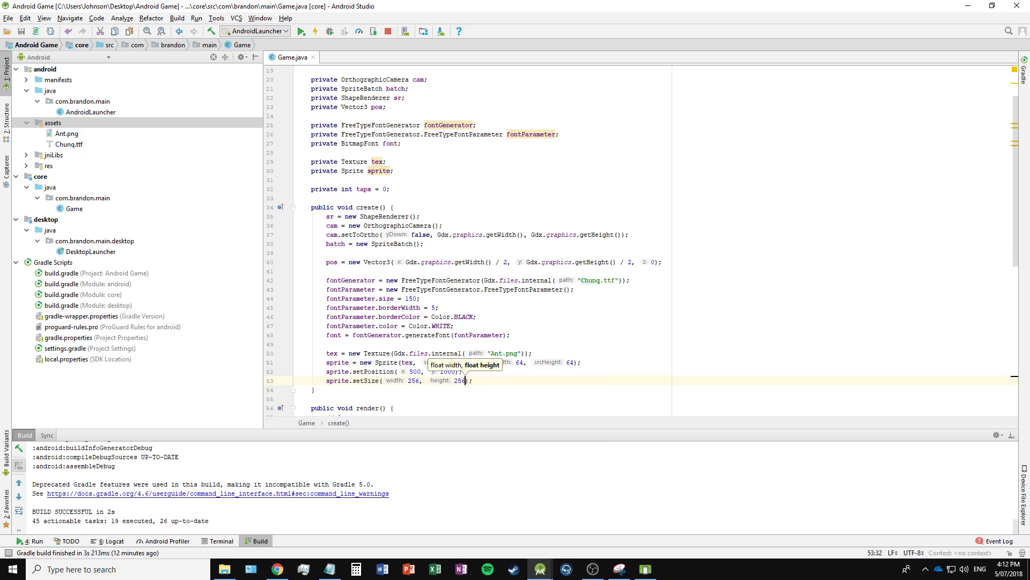
{"action": "key", "text": "End"}
{"action": "key", "text": "Return"}
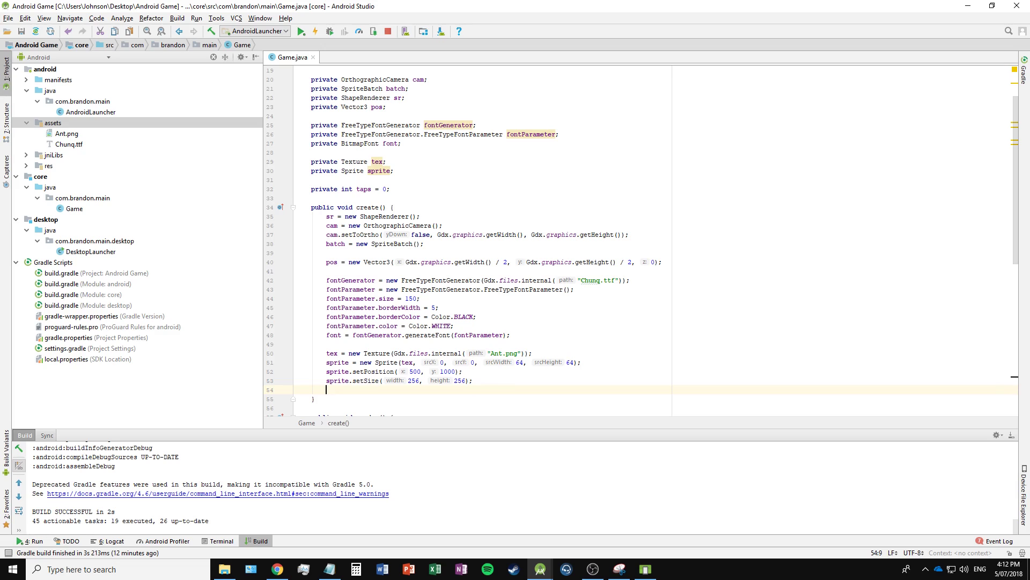
{"action": "type", "text": "sp"}
Add sprite.rotate(90); below the size call.
{"action": "key", "text": "Return"}
{"action": "type", "text": "sprite.rotate"}
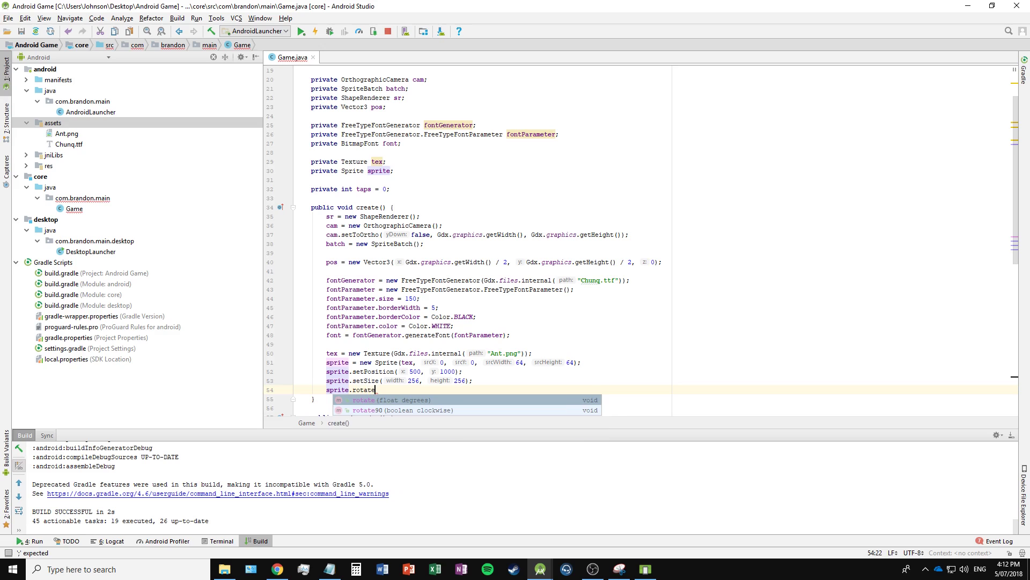
{"action": "key", "text": "Return"}
{"action": "type", "text": "90)"}
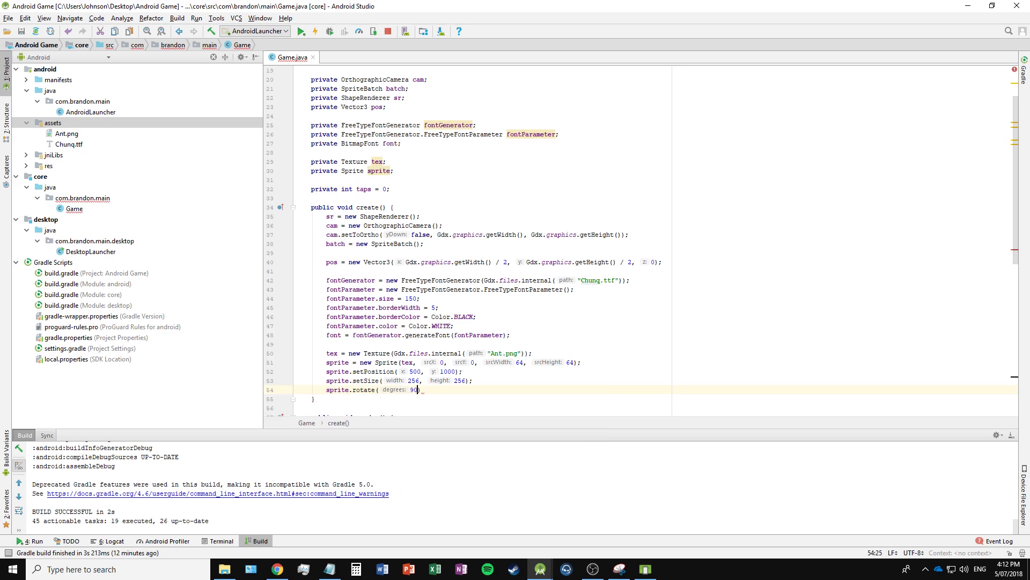
{"action": "type", "text": ";"}
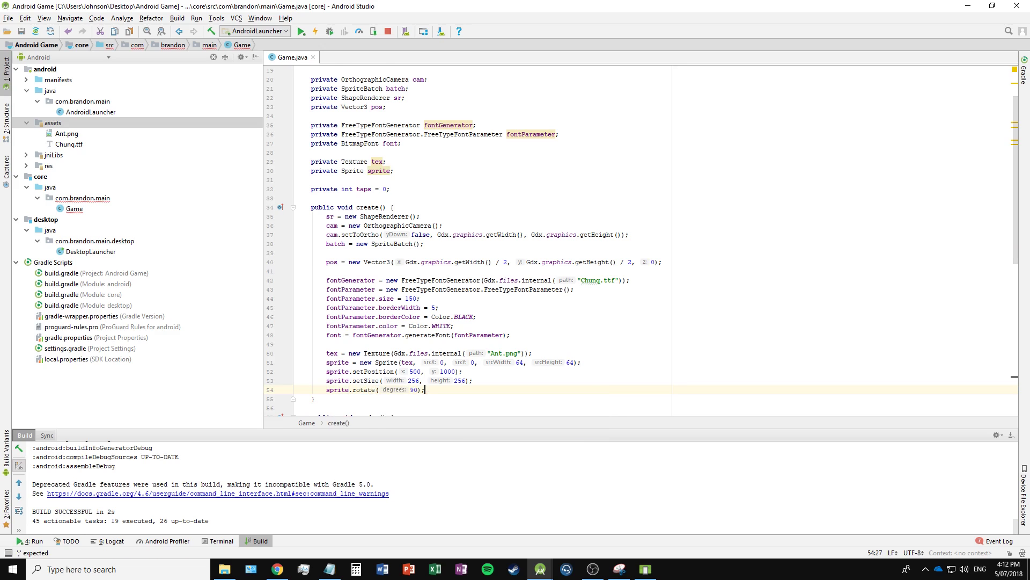
{"action": "scroll", "coordinate": [385, 325], "scroll_direction": "down", "scroll_amount": 5}
{"action": "scroll", "coordinate": [384, 324], "scroll_direction": "down", "scroll_amount": 5}
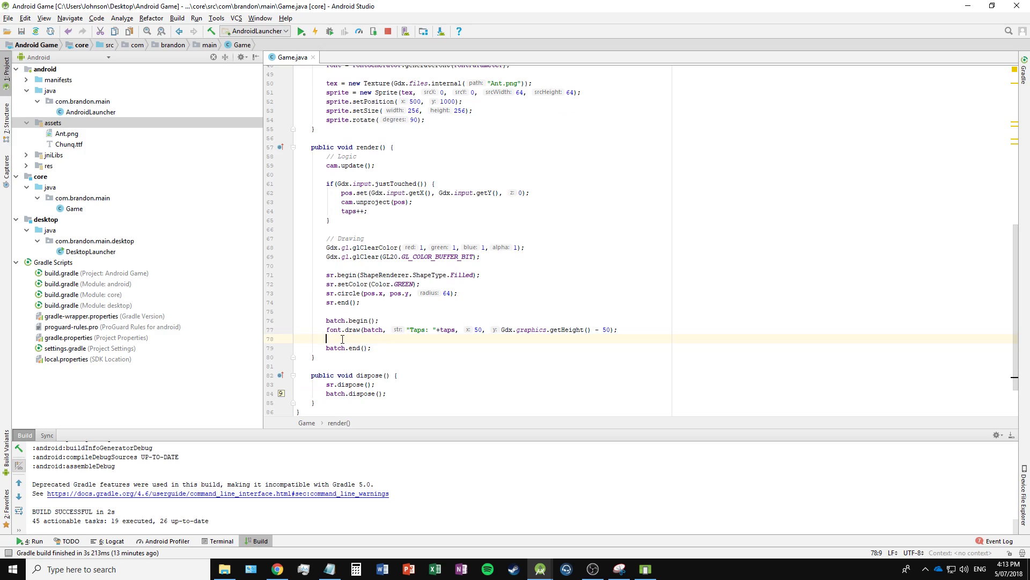
{"action": "type", "text": "sprite."}
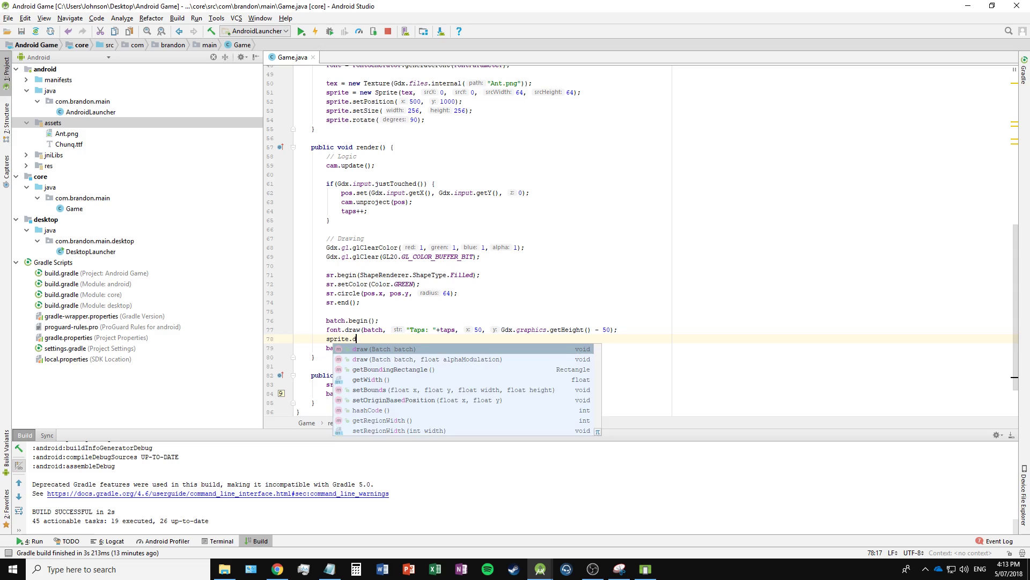
{"action": "type", "text": "draw"}
Add sprite.draw(batch); in render() and tex.dispose(); in dispose().
{"action": "key", "text": "Return"}
{"action": "type", "text": "batch"}
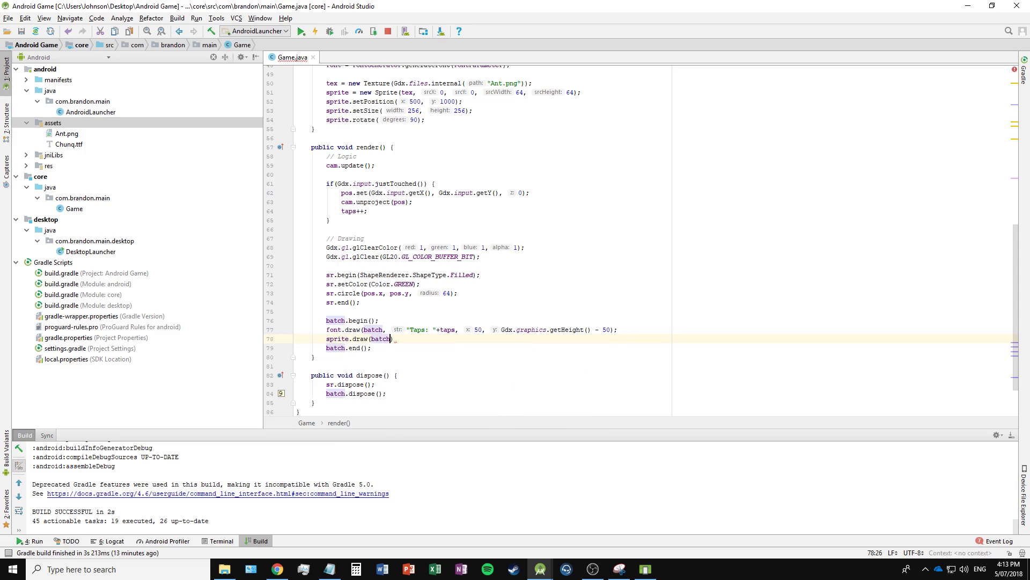
{"action": "type", "text": ");"}
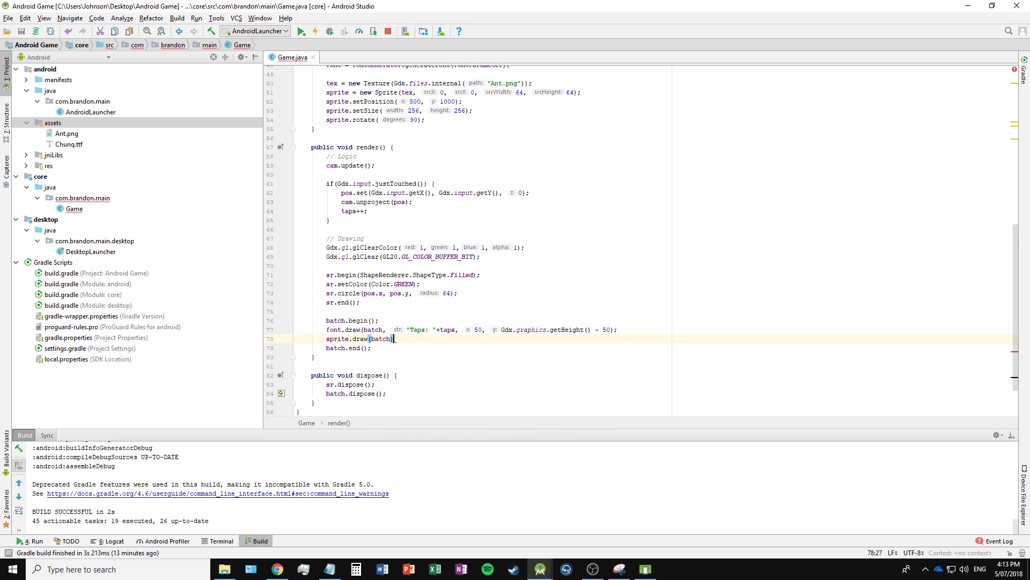
{"action": "key", "text": "Down"}
{"action": "key", "text": "Down"}
{"action": "key", "text": "Down"}
{"action": "key", "text": "Return"}
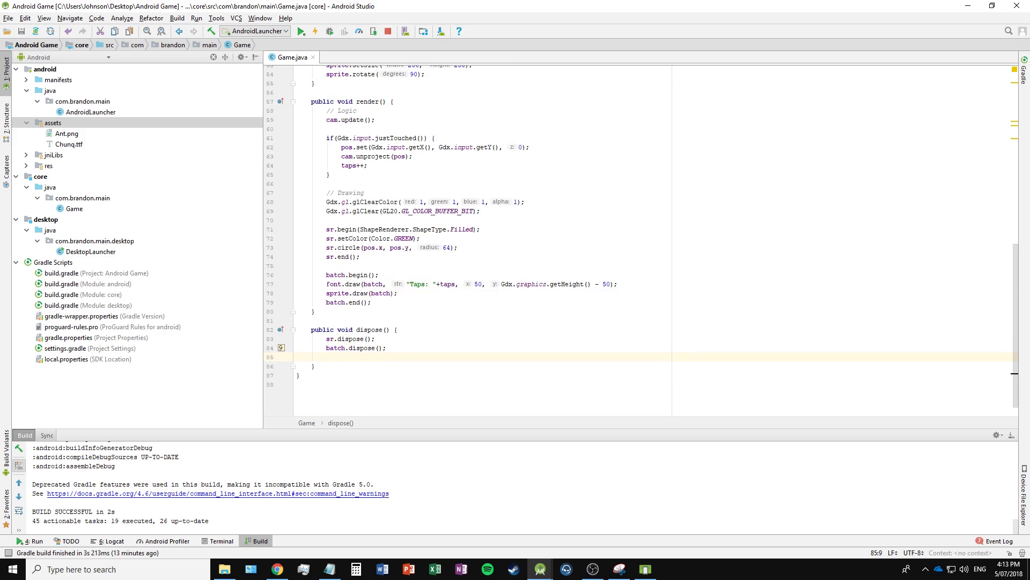
{"action": "type", "text": "tex.d"}
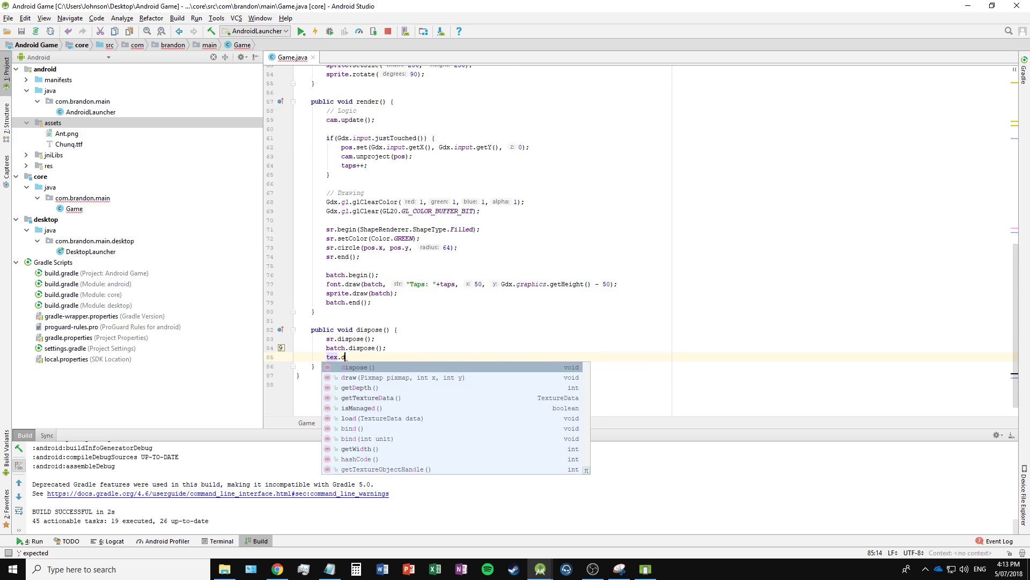
{"action": "key", "text": "Return"}
{"action": "type", "text": ";"}
{"action": "scroll", "coordinate": [475, 270], "scroll_direction": "up", "scroll_amount": 8}
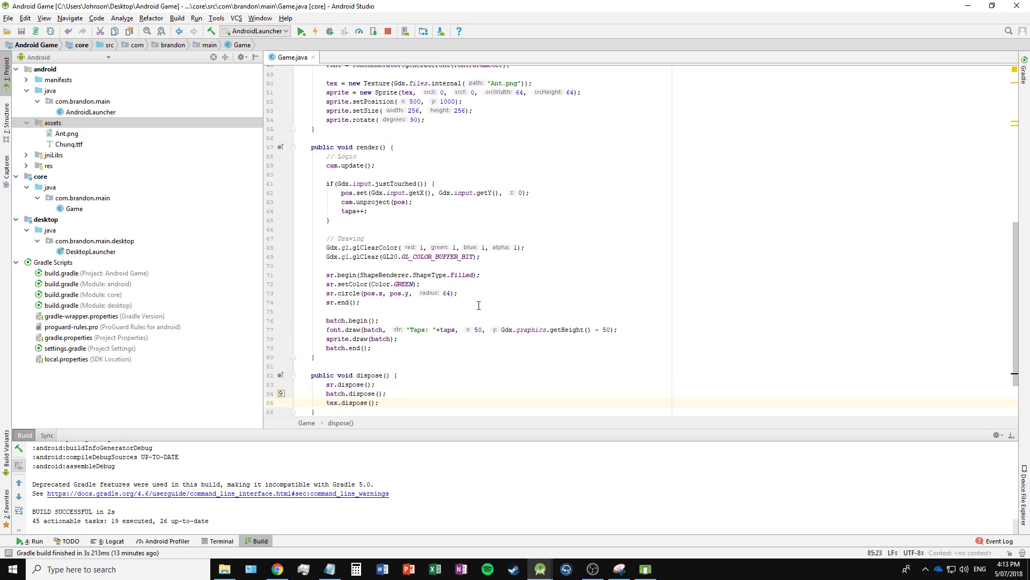
Run AndroidLauncher on the emulator from the Project tree.
{"action": "left_click", "coordinate": [90, 112]}
{"action": "right_click", "coordinate": [93, 112]}
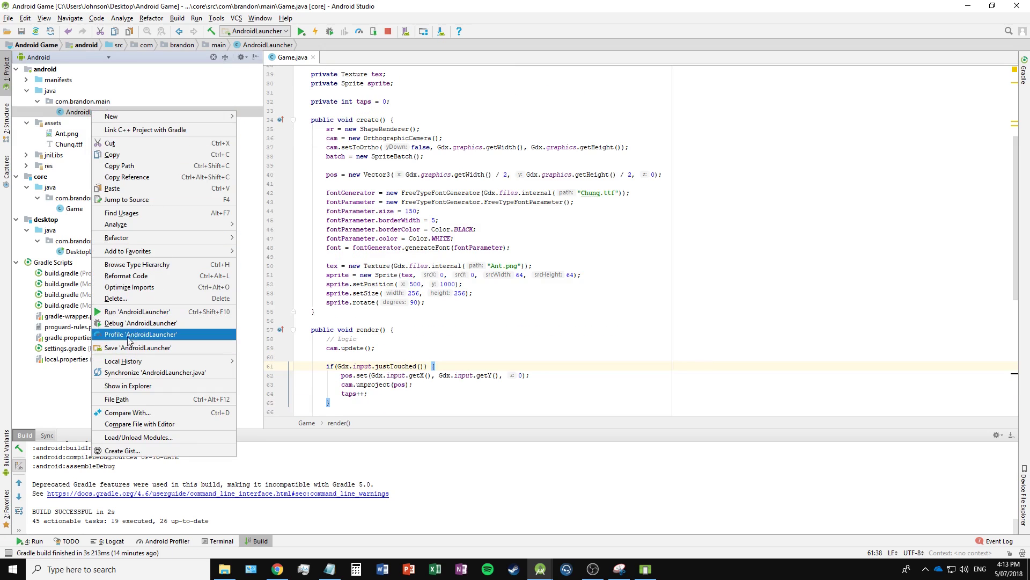
{"action": "left_click", "coordinate": [133, 314]}
{"action": "left_click", "coordinate": [690, 333]}
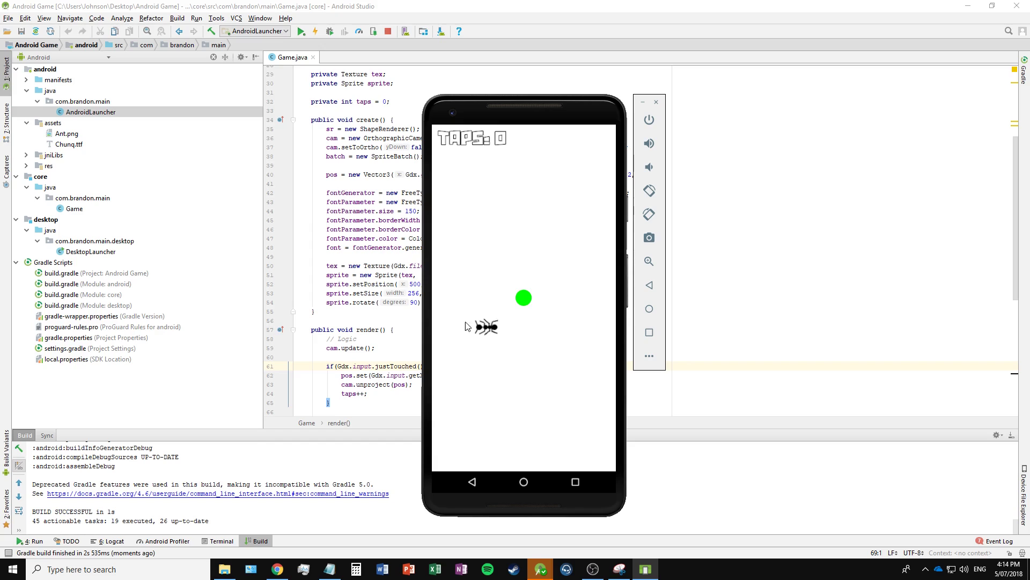
Tap around the game screen, on and beside the ant, until the counter reads TAPS: 20.
{"action": "left_click", "coordinate": [520, 228]}
{"action": "left_click", "coordinate": [566, 211]}
{"action": "left_click", "coordinate": [578, 316]}
{"action": "left_click", "coordinate": [513, 393]}
{"action": "left_click", "coordinate": [454, 370]}
{"action": "scroll", "coordinate": [438, 276], "scroll_direction": "down", "scroll_amount": 7}
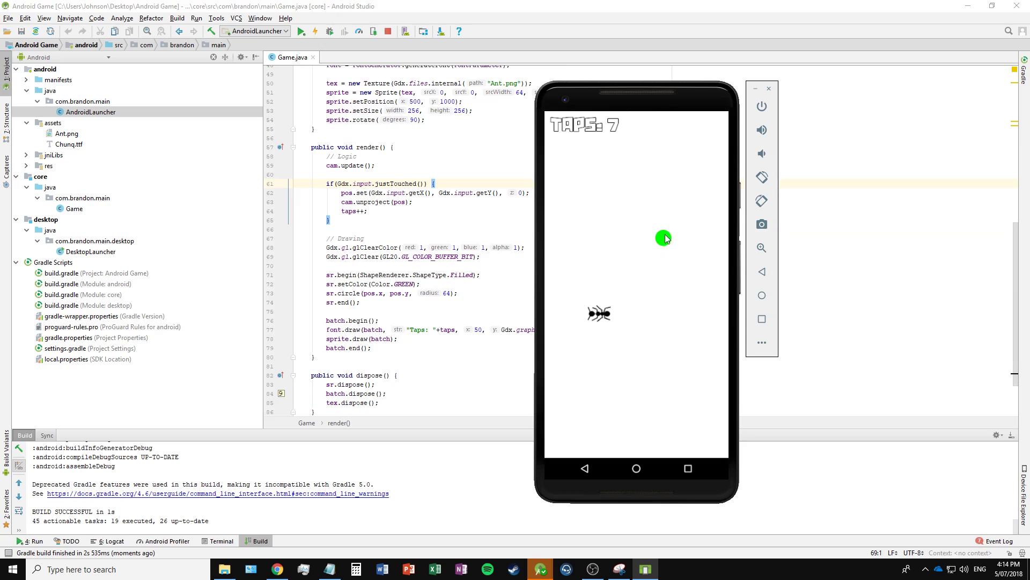
{"action": "left_click", "coordinate": [600, 318]}
{"action": "left_click", "coordinate": [636, 310]}
{"action": "left_click", "coordinate": [596, 316]}
{"action": "left_click", "coordinate": [594, 321]}
{"action": "left_click", "coordinate": [655, 268]}
{"action": "left_click", "coordinate": [631, 185]}
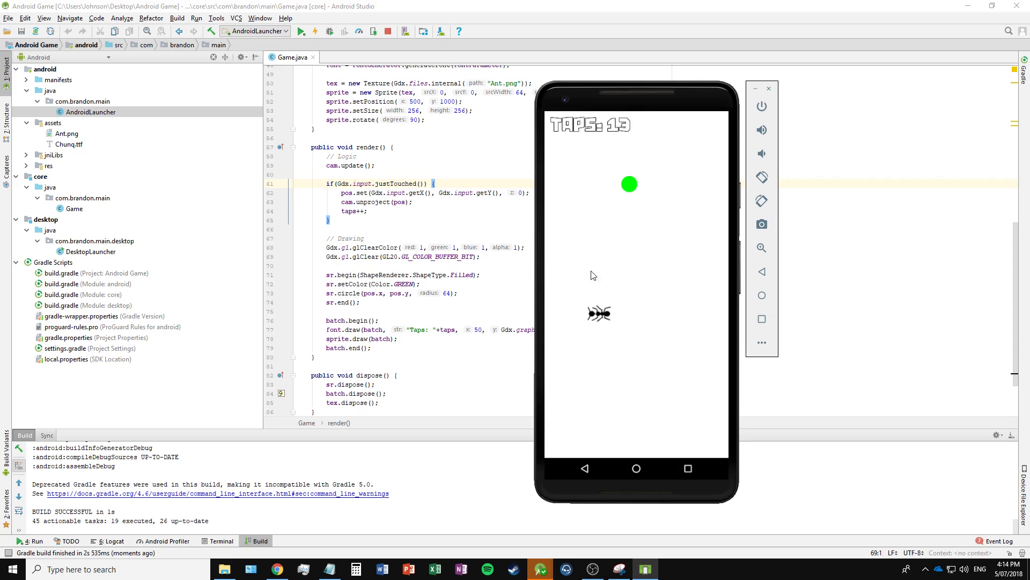
{"action": "left_click", "coordinate": [584, 295]}
{"action": "left_click", "coordinate": [623, 320]}
{"action": "left_click", "coordinate": [641, 209]}
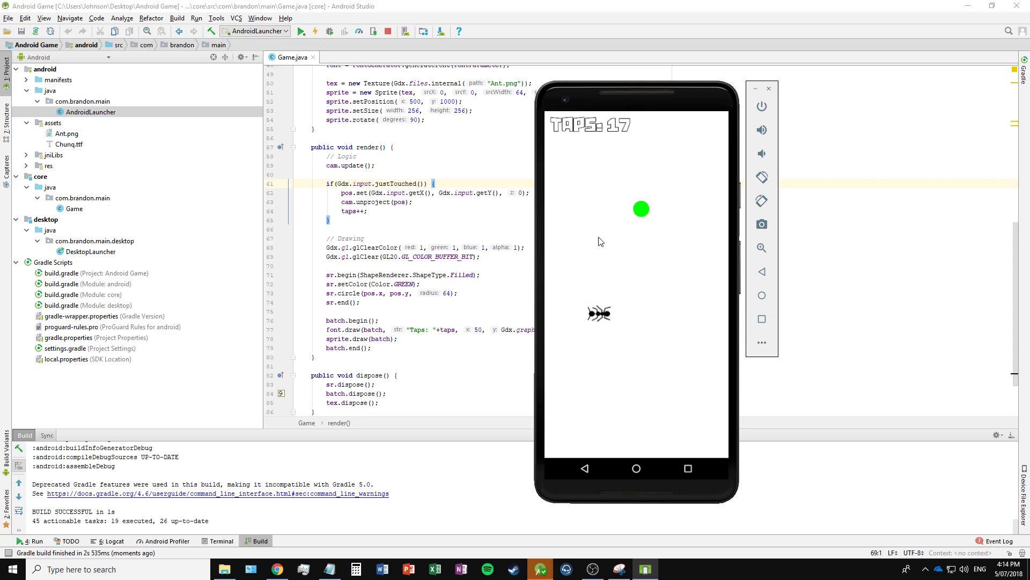
{"action": "left_click", "coordinate": [568, 253]}
{"action": "left_click", "coordinate": [652, 284]}
{"action": "left_click", "coordinate": [624, 335]}
Drag the emulator window further left by its top bezel.
{"action": "left_click_drag", "start_coordinate": [616, 111], "coordinate": [476, 82]}
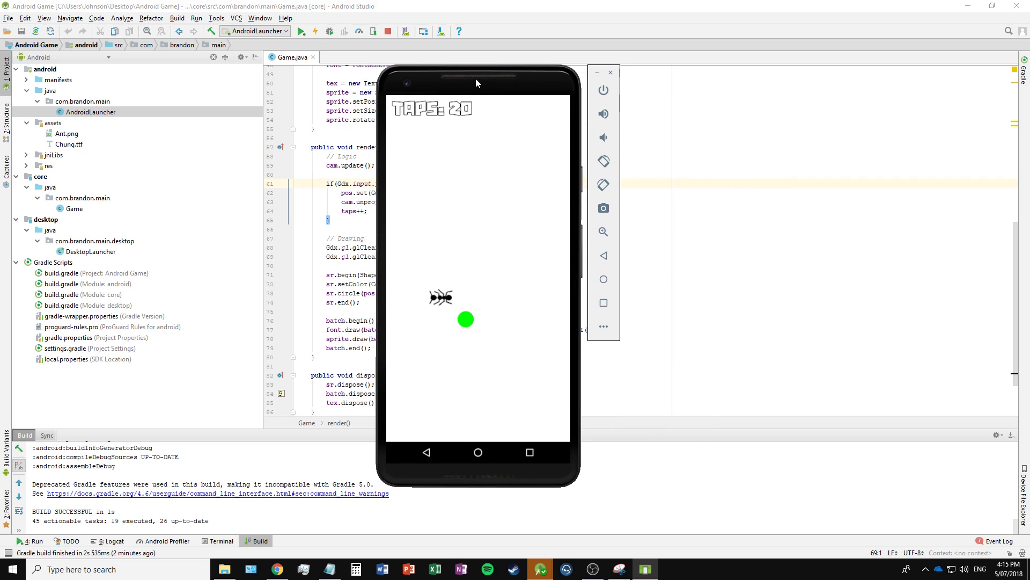